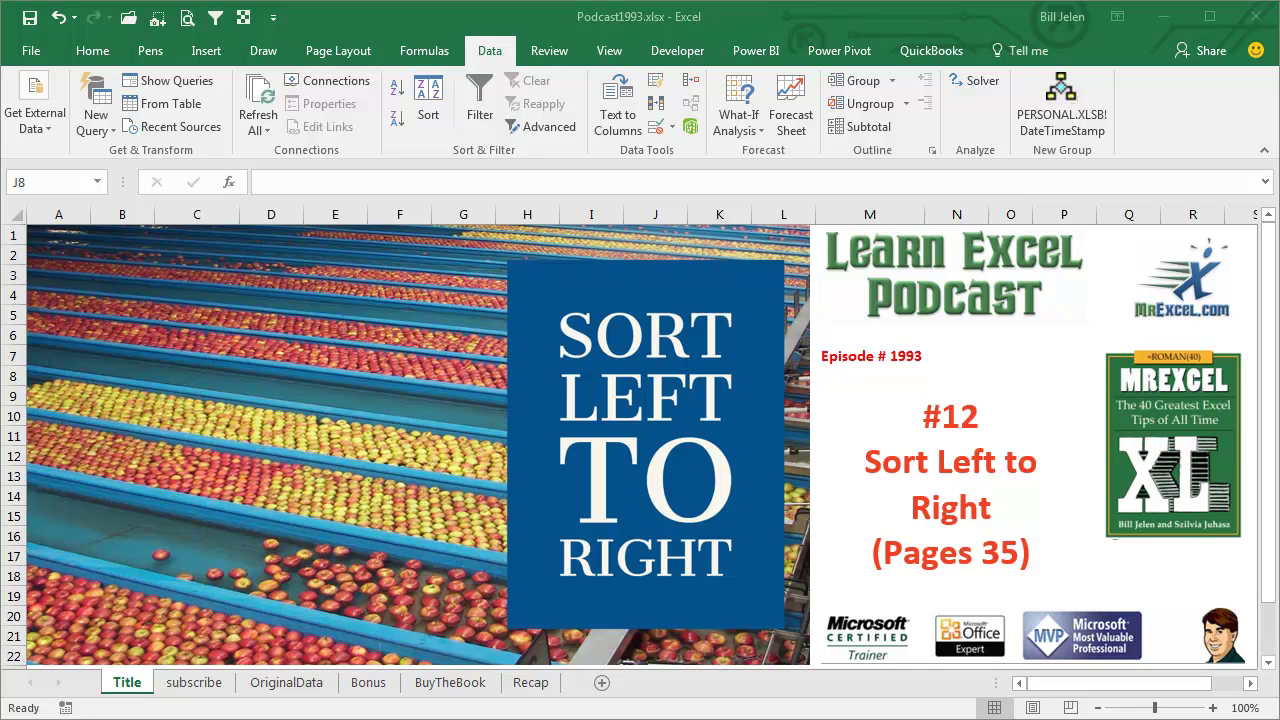
- On the OriginalData sheet, insert a blank row above the header row
left_click(207, 688)
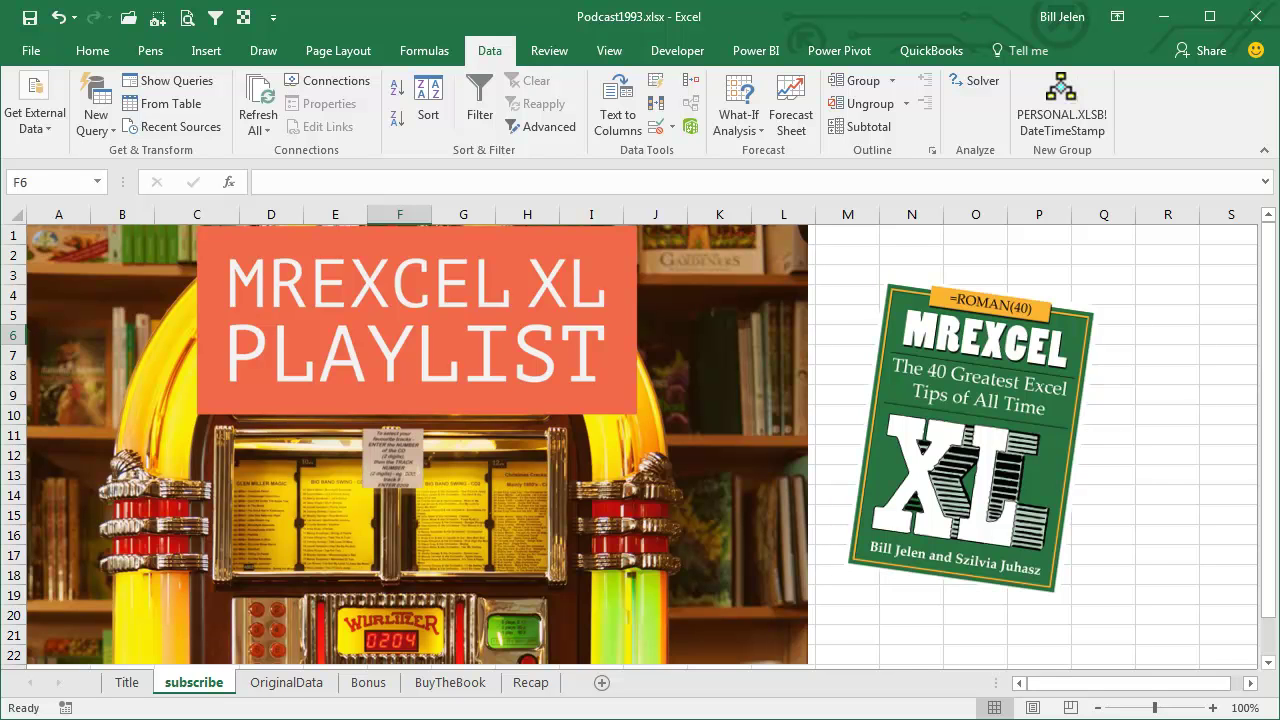
left_click(299, 685)
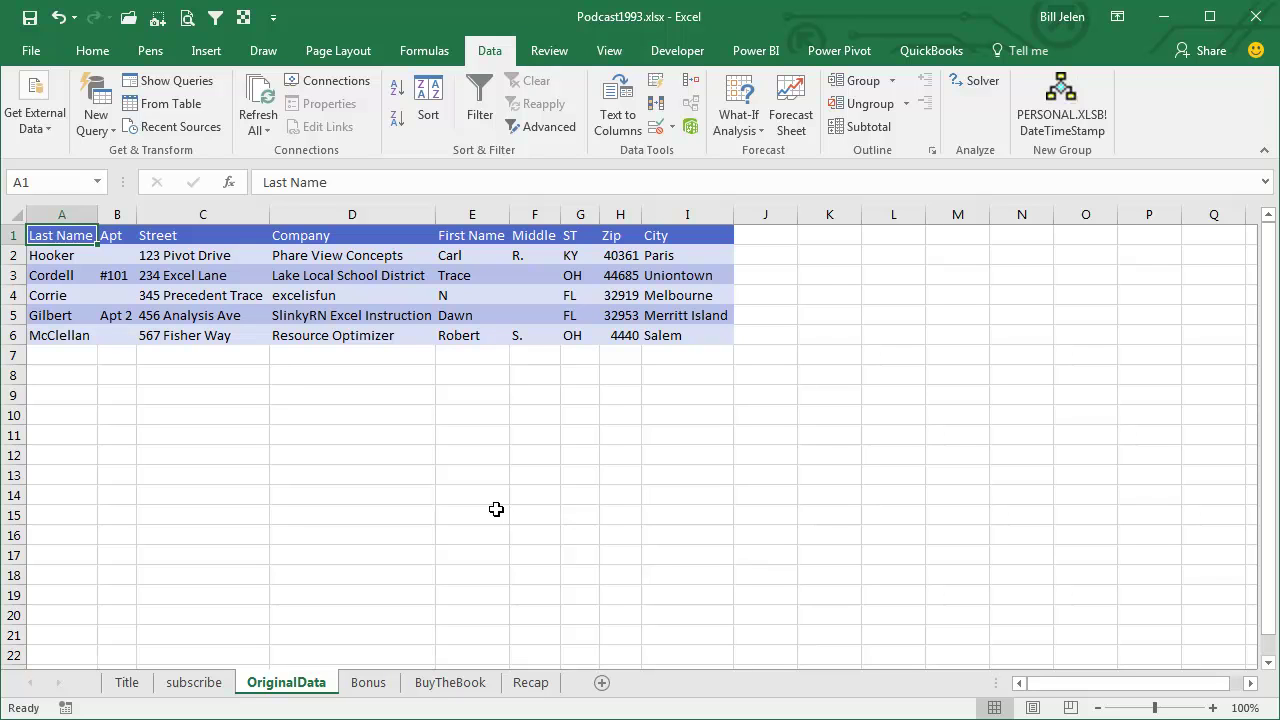
key("alt+i")
key("r")
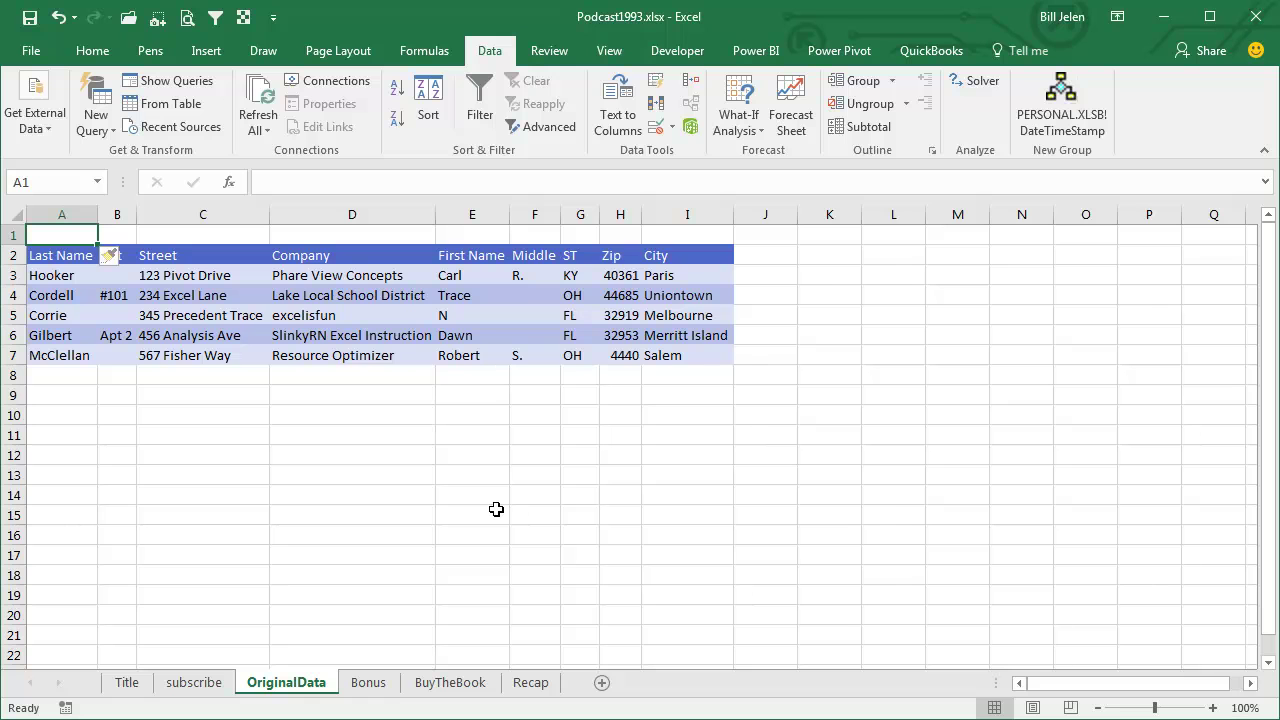
- In the blank first row, enter 1 above First Name and 2 above Middle
key("Right")
key("Right")
key("Right")
key("Right")
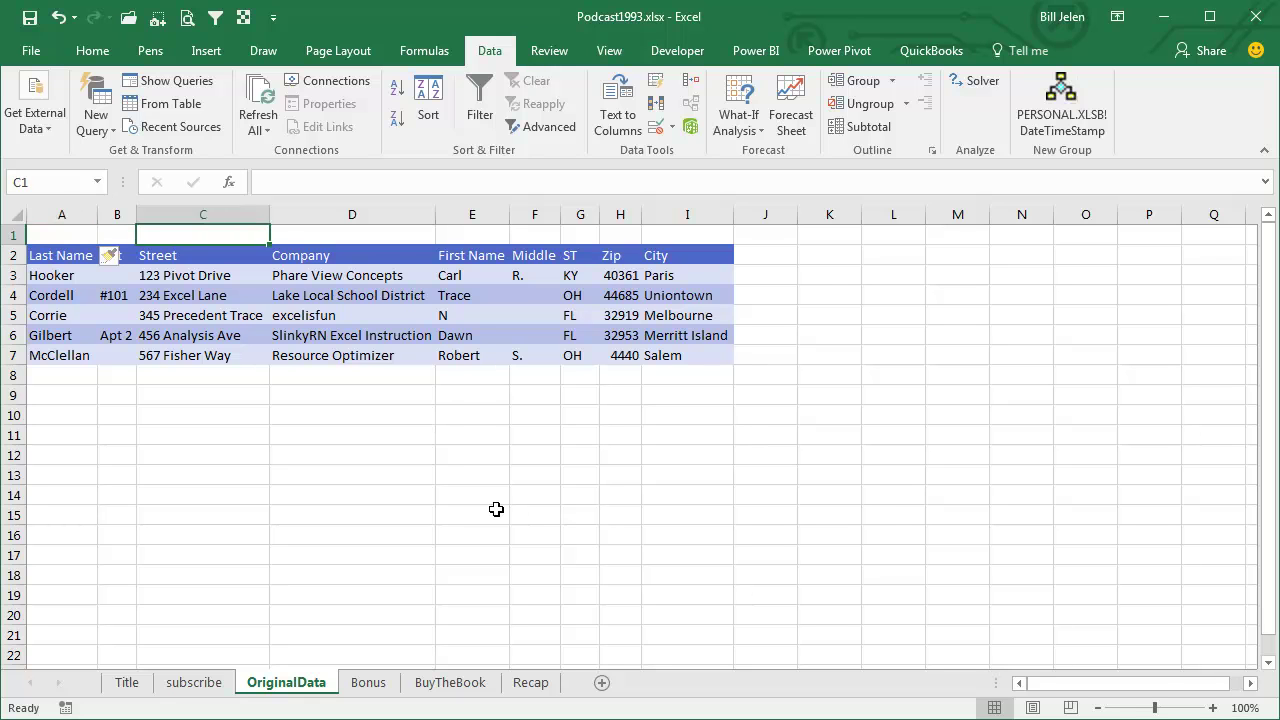
type("1")
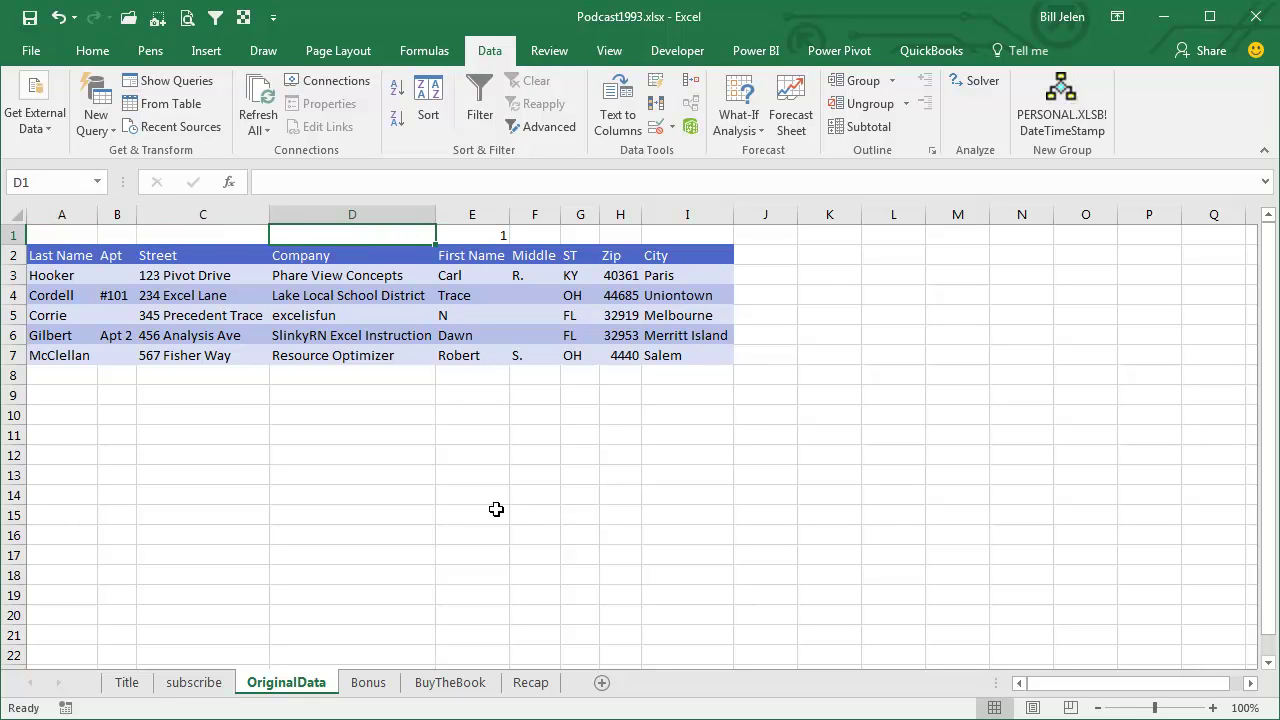
key("Tab")
type("2")
key("shift+Tab")
- Enter 3 above Last Name and 4 above Company in the numbering row
key("Left")
key("Left")
key("Left")
key("Left")
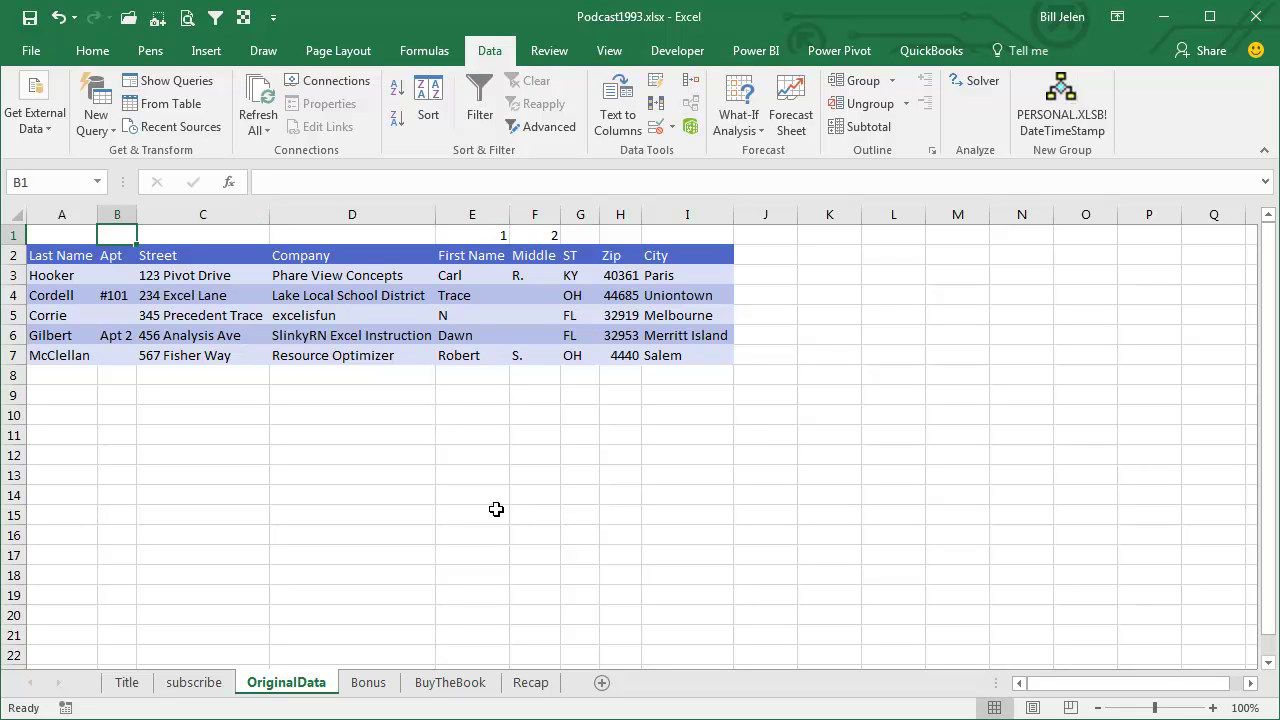
type("3")
key("Tab")
key("Tab")
key("Tab")
type("4")
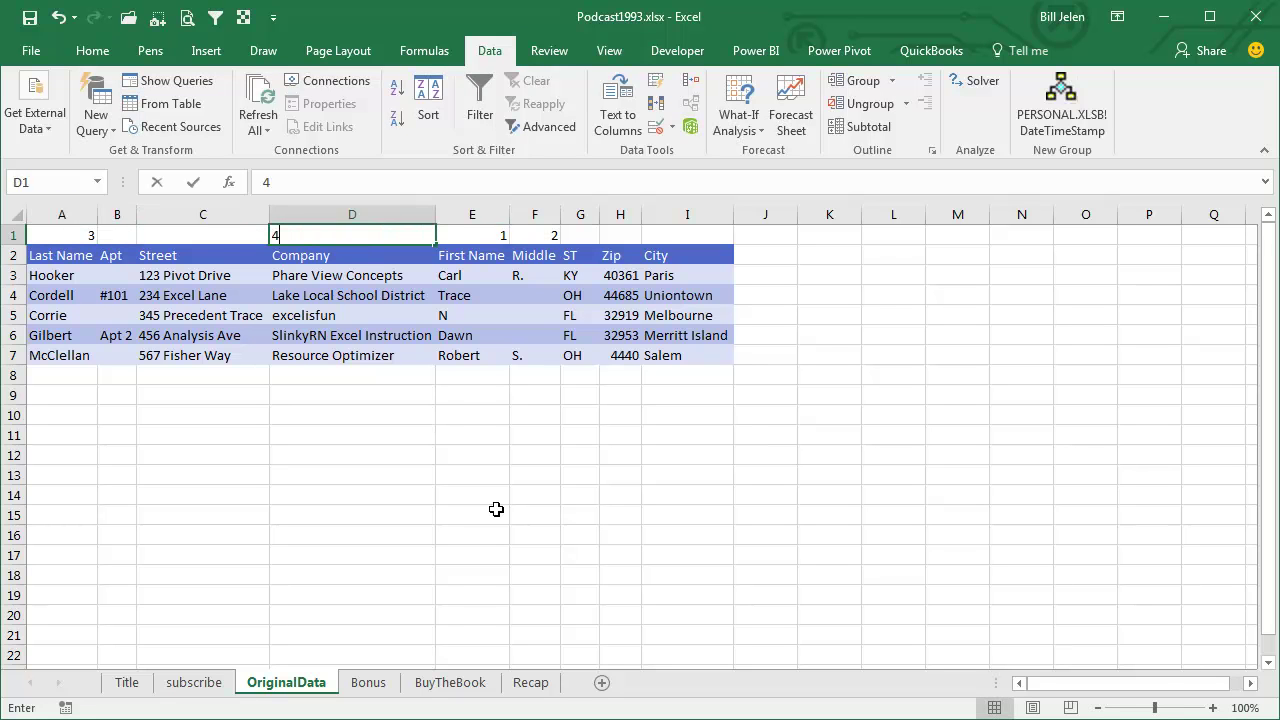
- Enter 5 above Street and 6 above Apt in the numbering row
key("shift+Tab")
type("5")
key("shift+Tab")
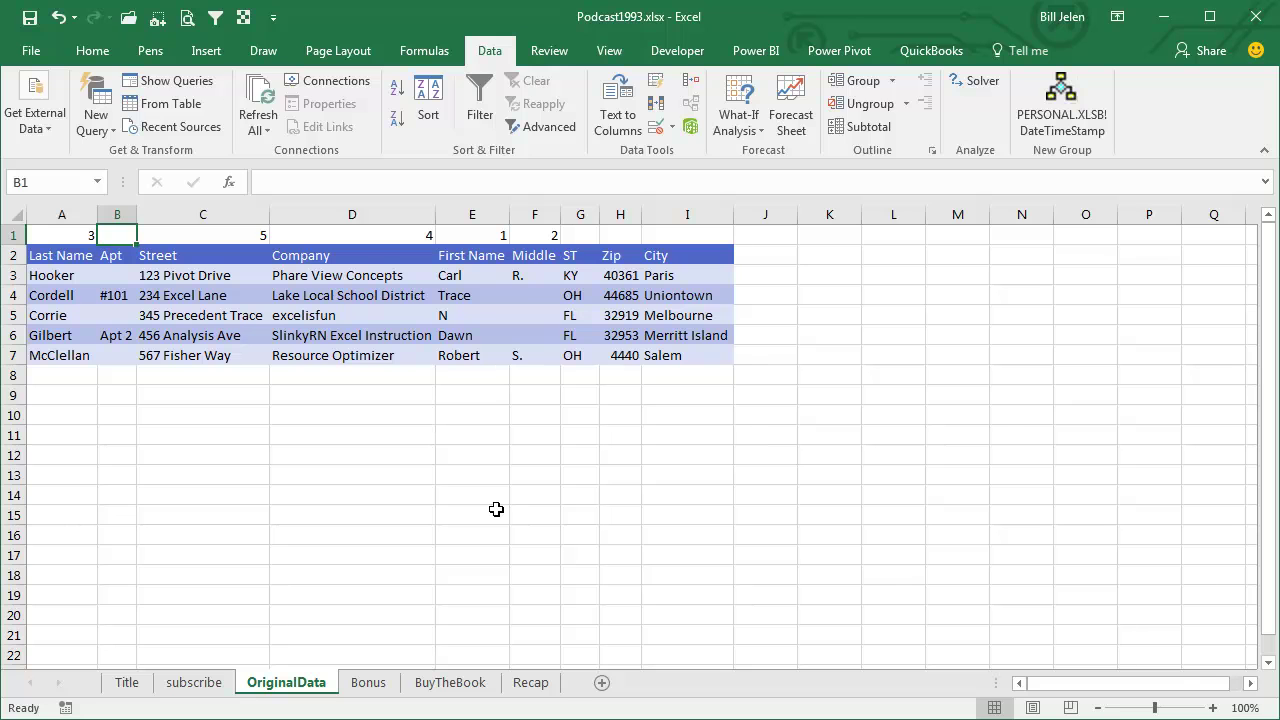
type("6")
- Enter 7 above City, 8 above ST and 9 above Zip in the numbering row
key("Tab")
key("Tab")
key("Tab")
key("Tab")
key("Tab")
key("Tab")
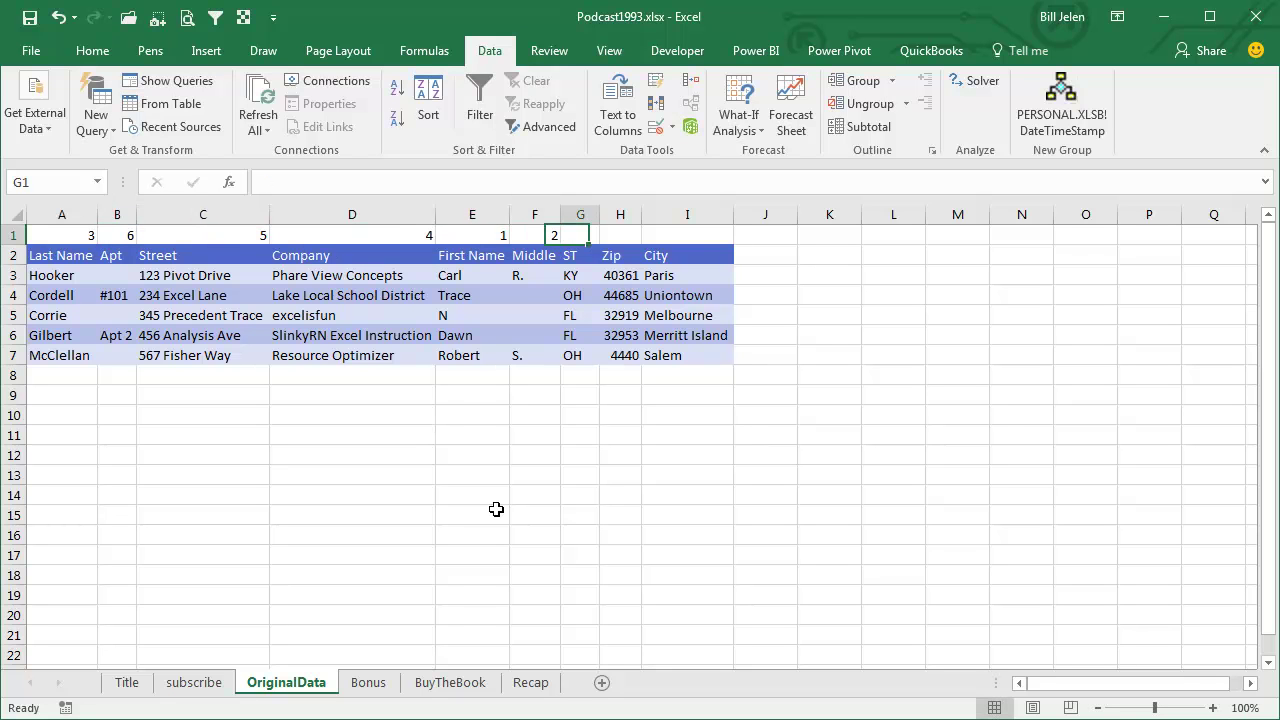
key("Tab")
type("7")
key("shift+Tab")
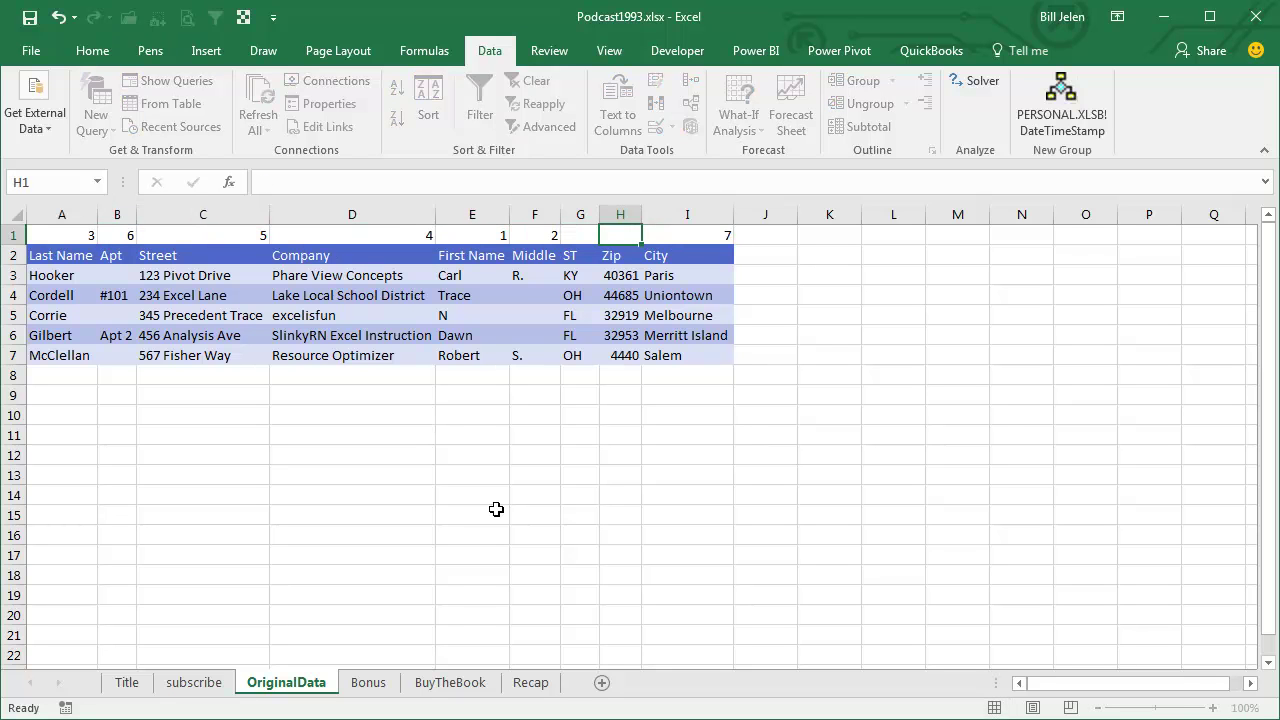
key("shift+Tab")
type("8")
key("Tab")
type("9")
- Start a custom sort on the whole data range with its numbering row and set the orientation to left to right
key("shift+Tab")
key("shift+Tab")
key("shift+Tab")
key("shift+Tab")
key("shift+Tab")
key("shift+Tab")
key("shift+Tab")
key("ctrl+asterisk")
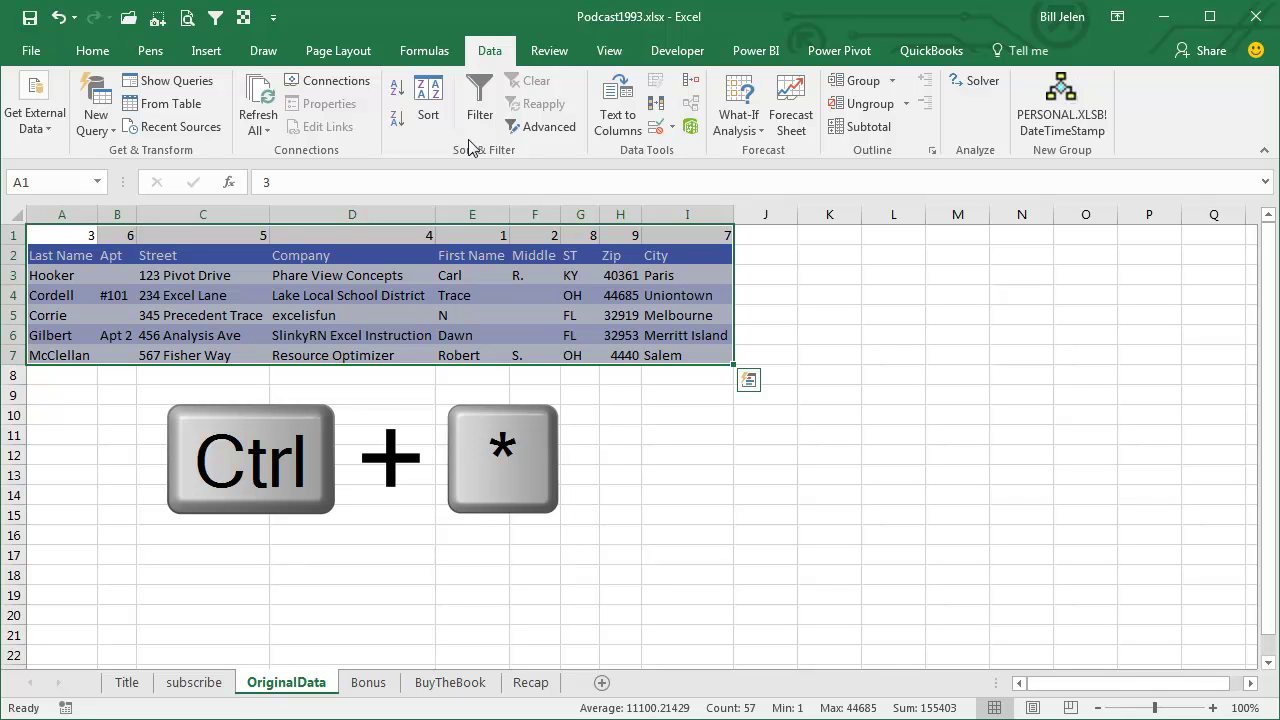
left_click(428, 100)
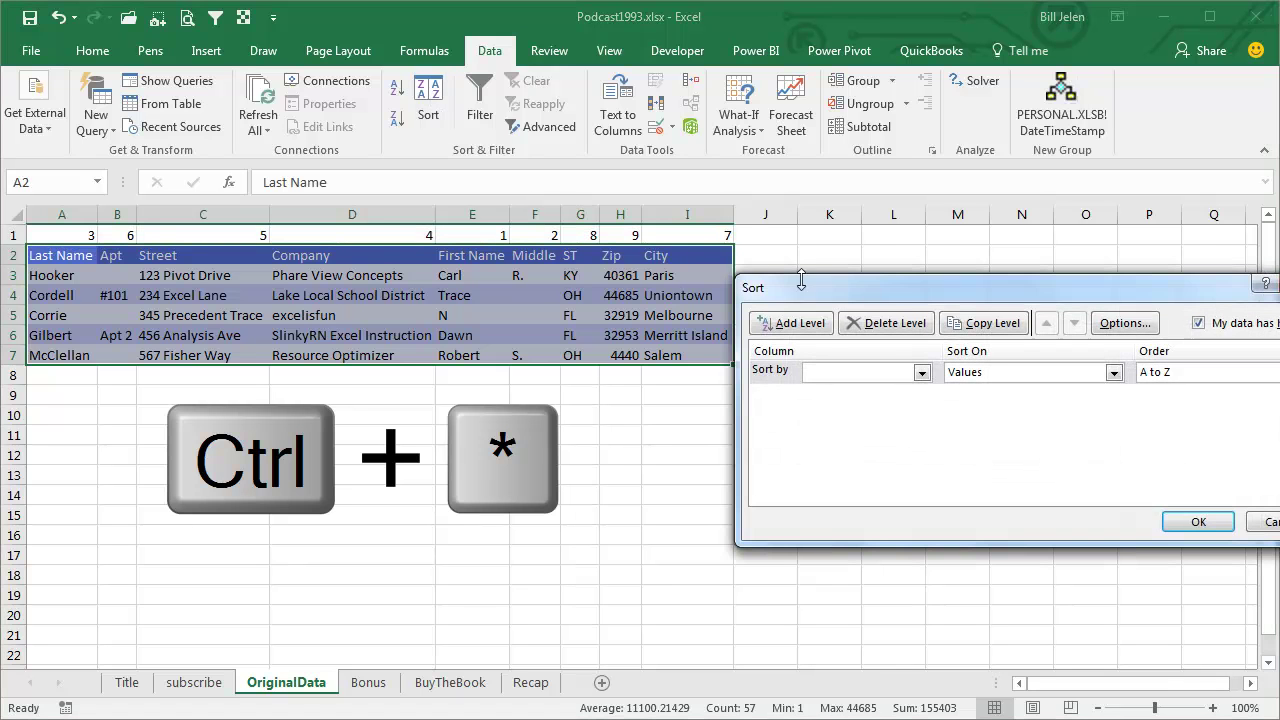
left_click_drag(852, 292, 395, 374)
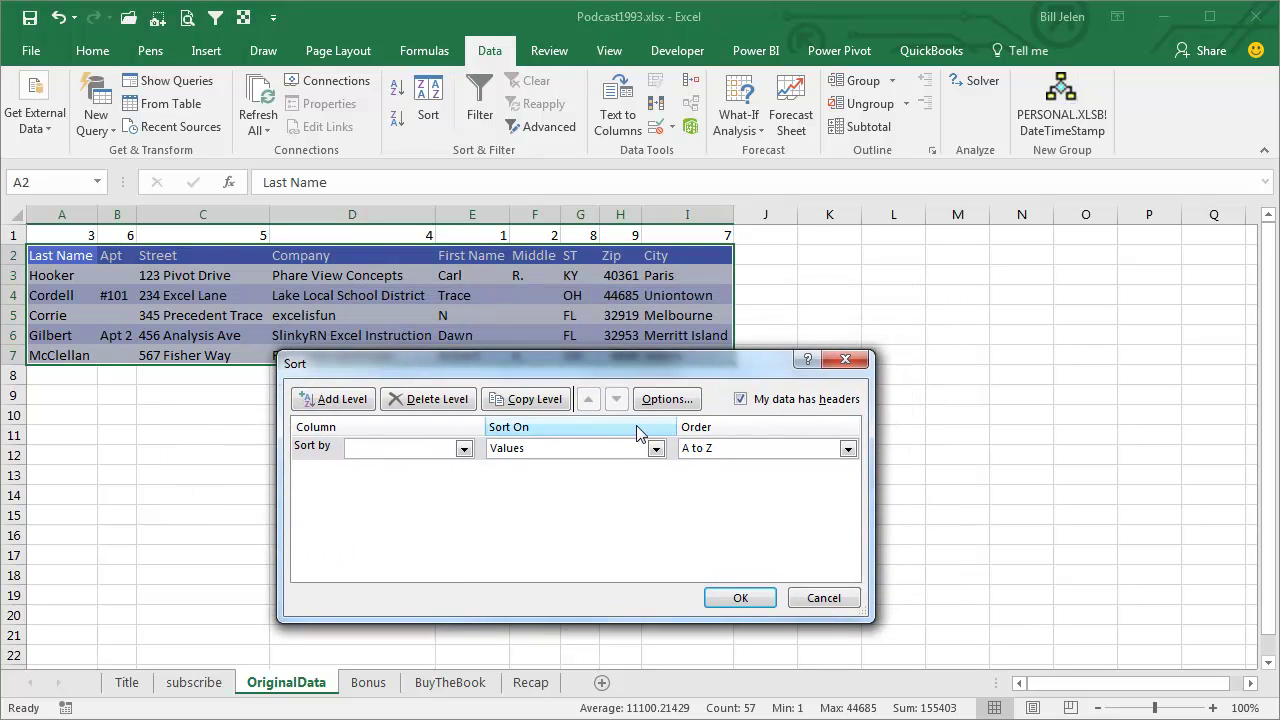
left_click(667, 402)
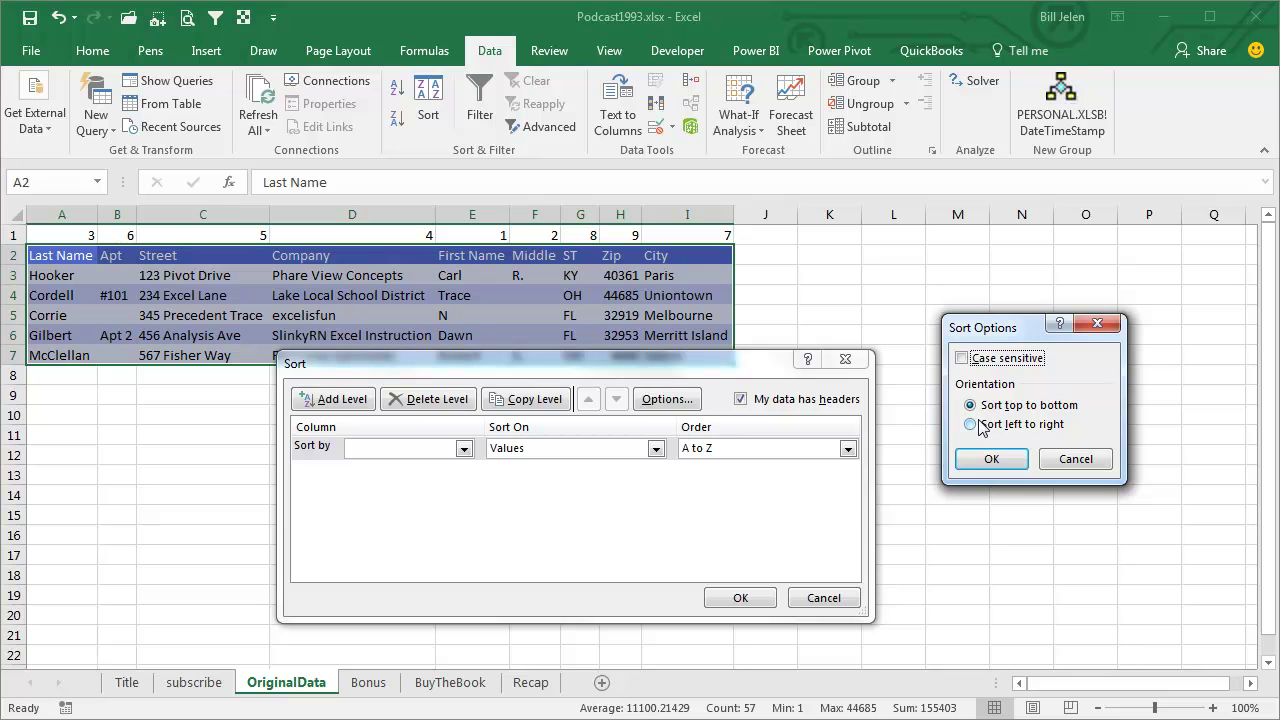
left_click(975, 425)
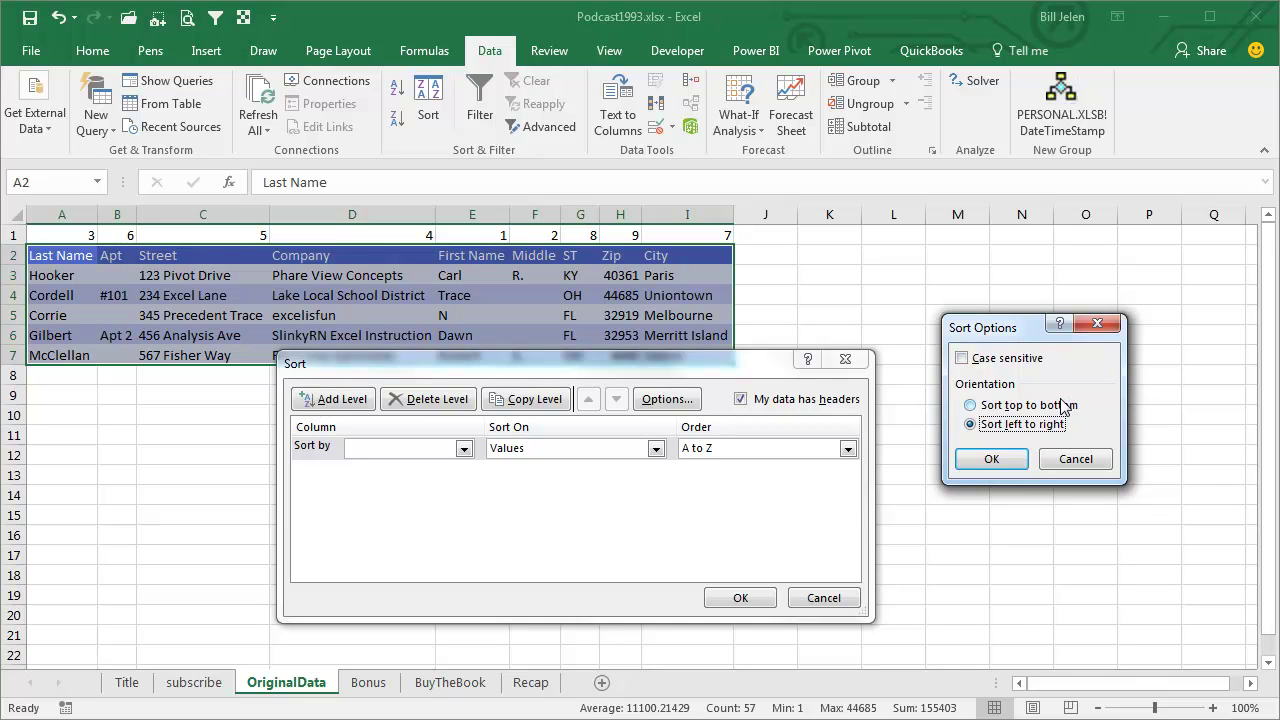
left_click(995, 460)
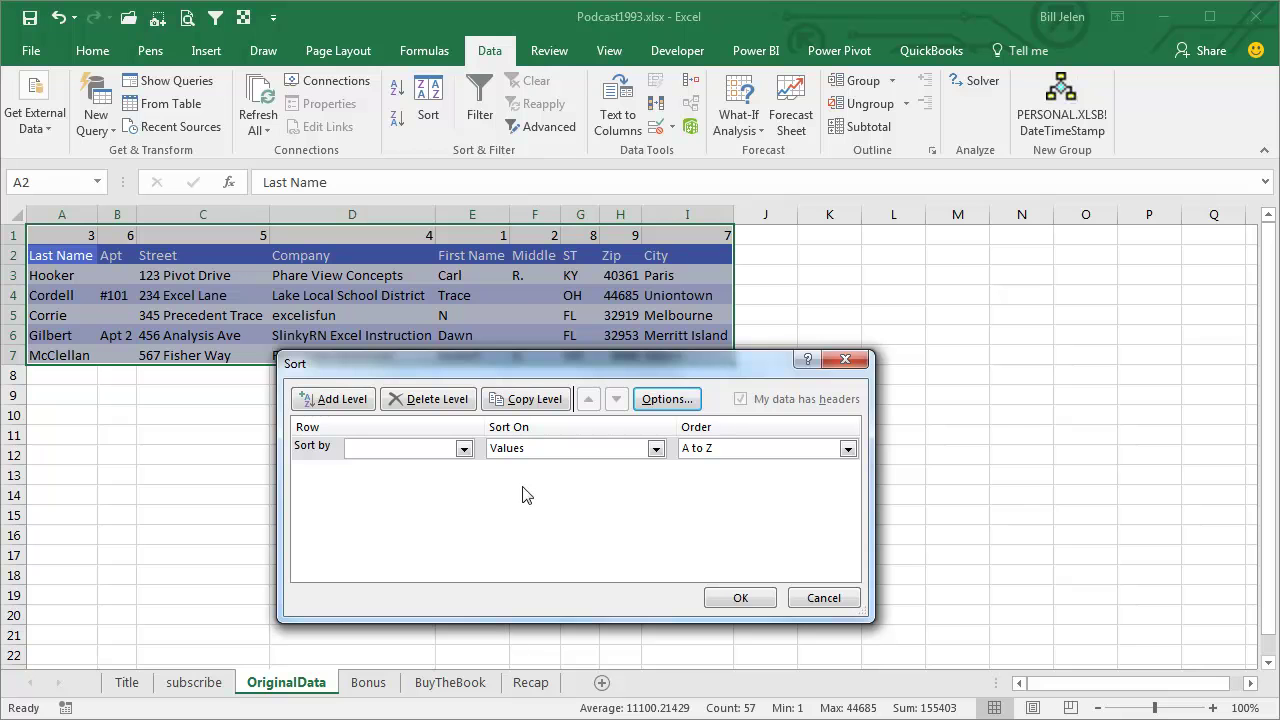
- Sort the columns by the values in Row 1, smallest to largest
left_click(464, 449)
left_click(415, 467)
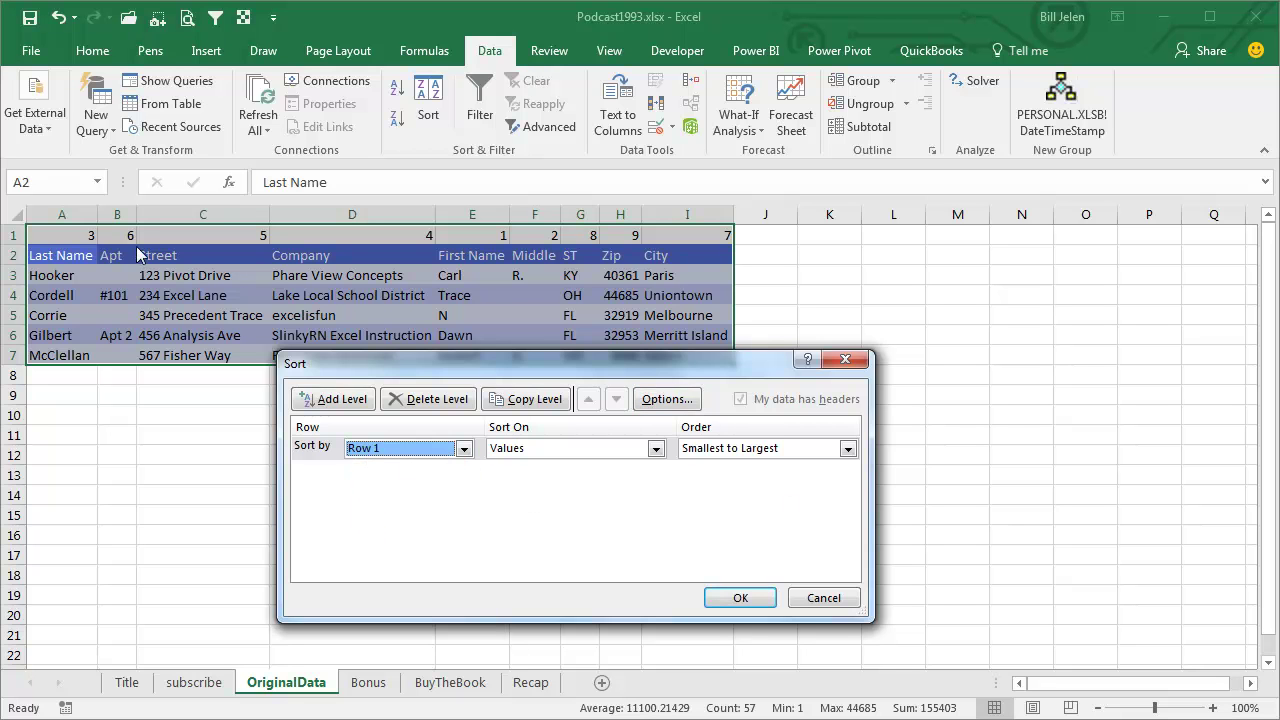
left_click(740, 598)
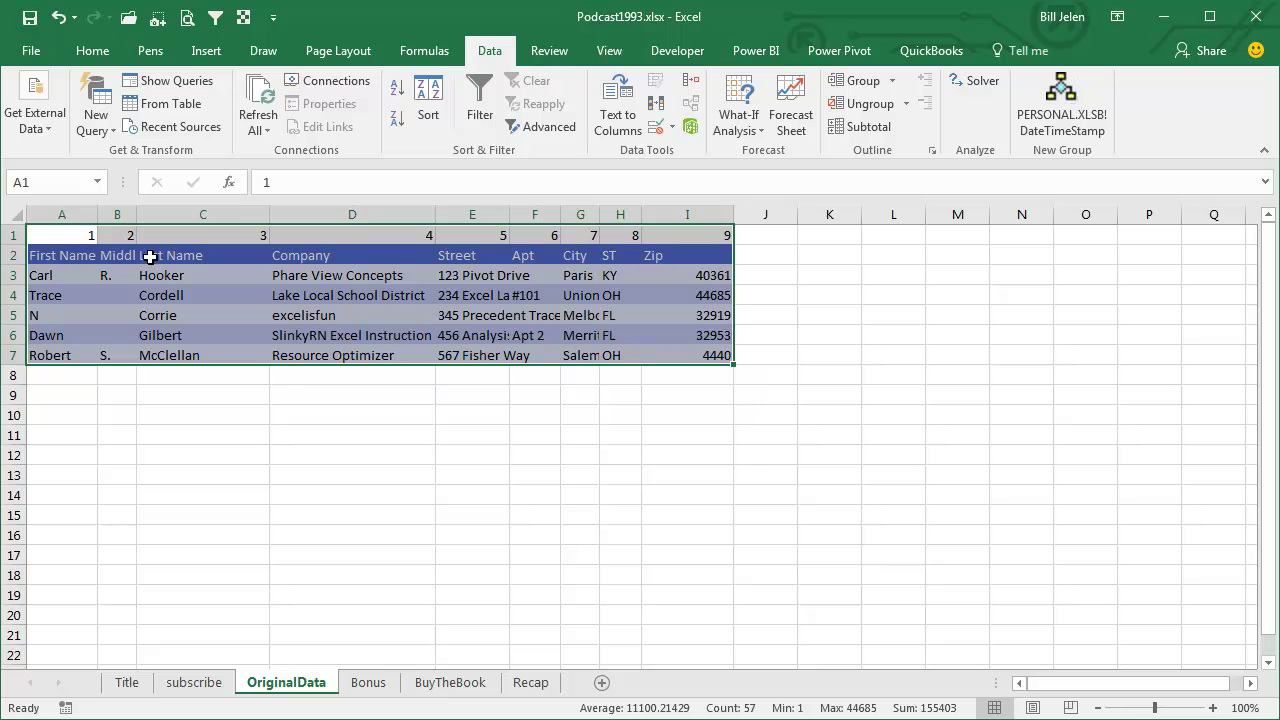
- Delete the numbering row above the headers
left_click(84, 238)
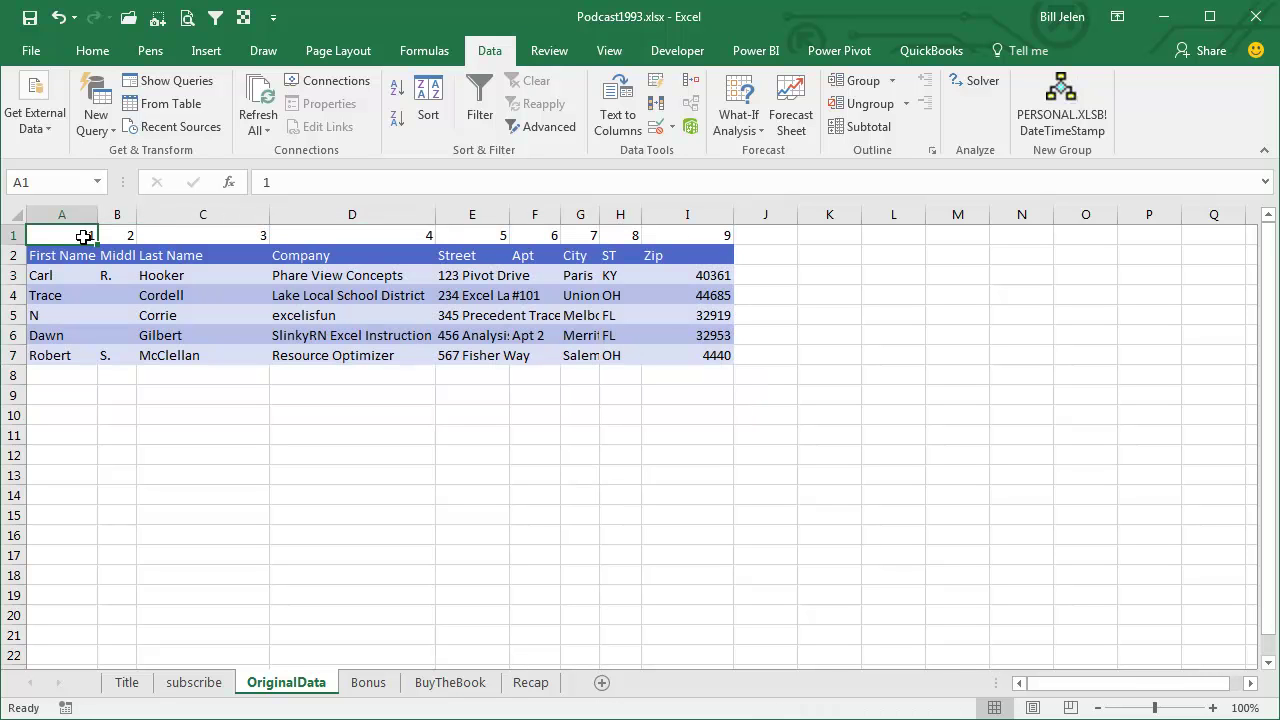
key("ctrl+minus")
key("r")
key("Return")
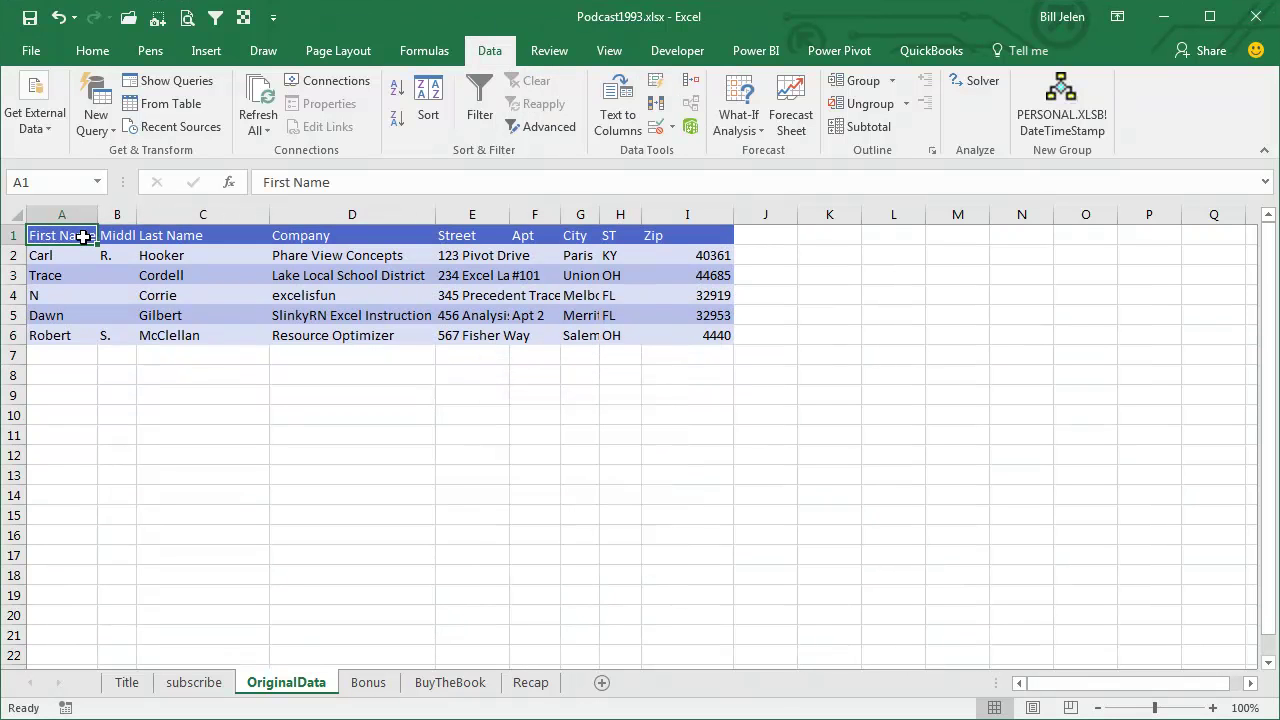
- Try auto-fitting the widths of entire columns A through I, and undo the change
left_click_drag(62, 214, 726, 215)
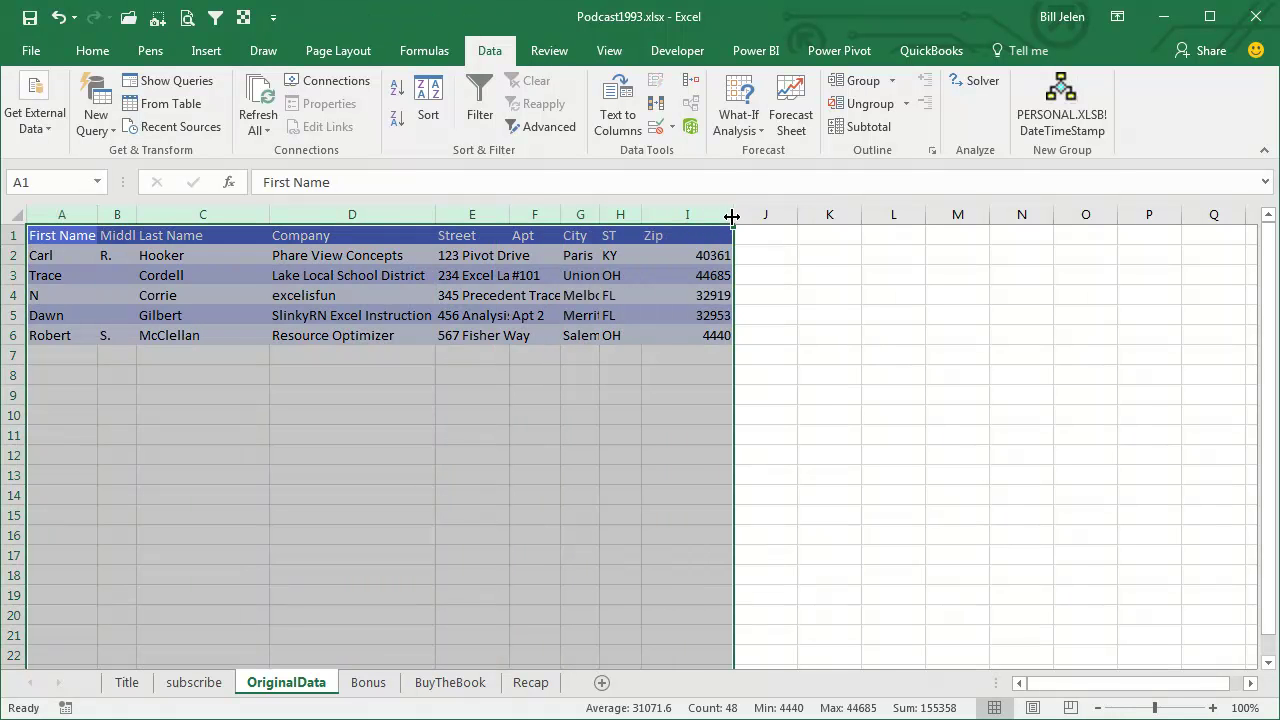
double_click(734, 214)
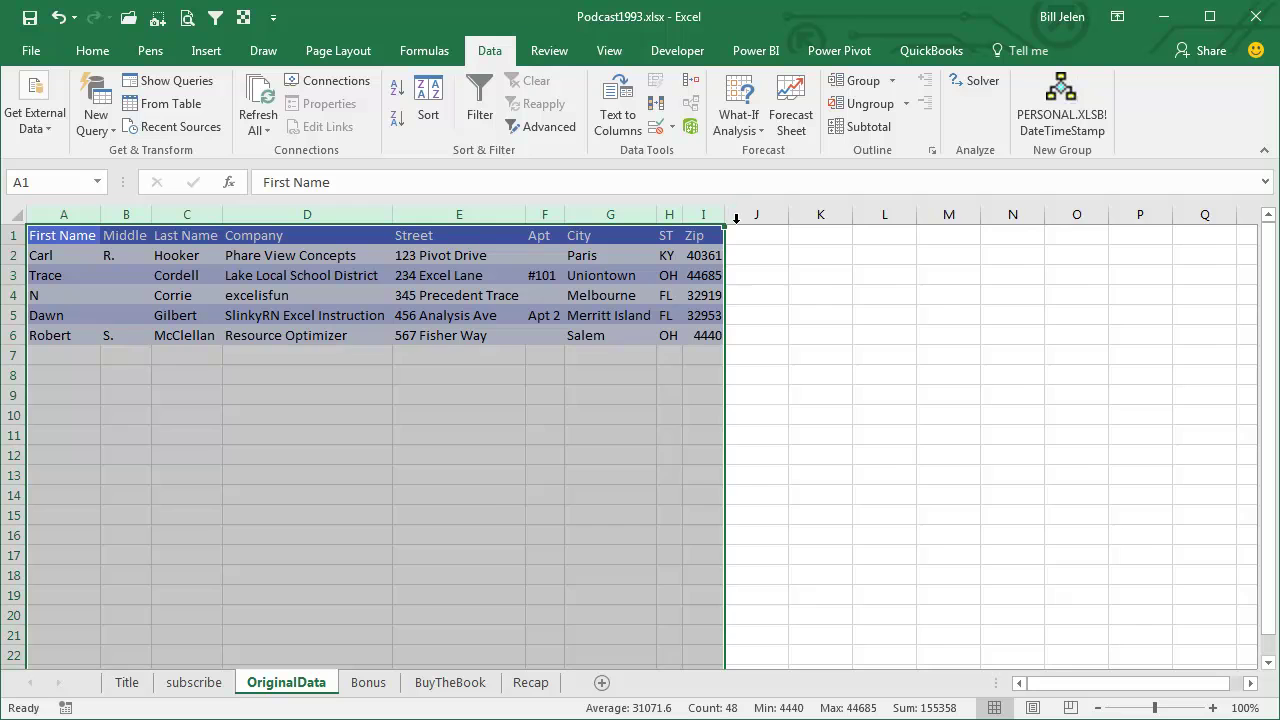
key("ctrl+z")
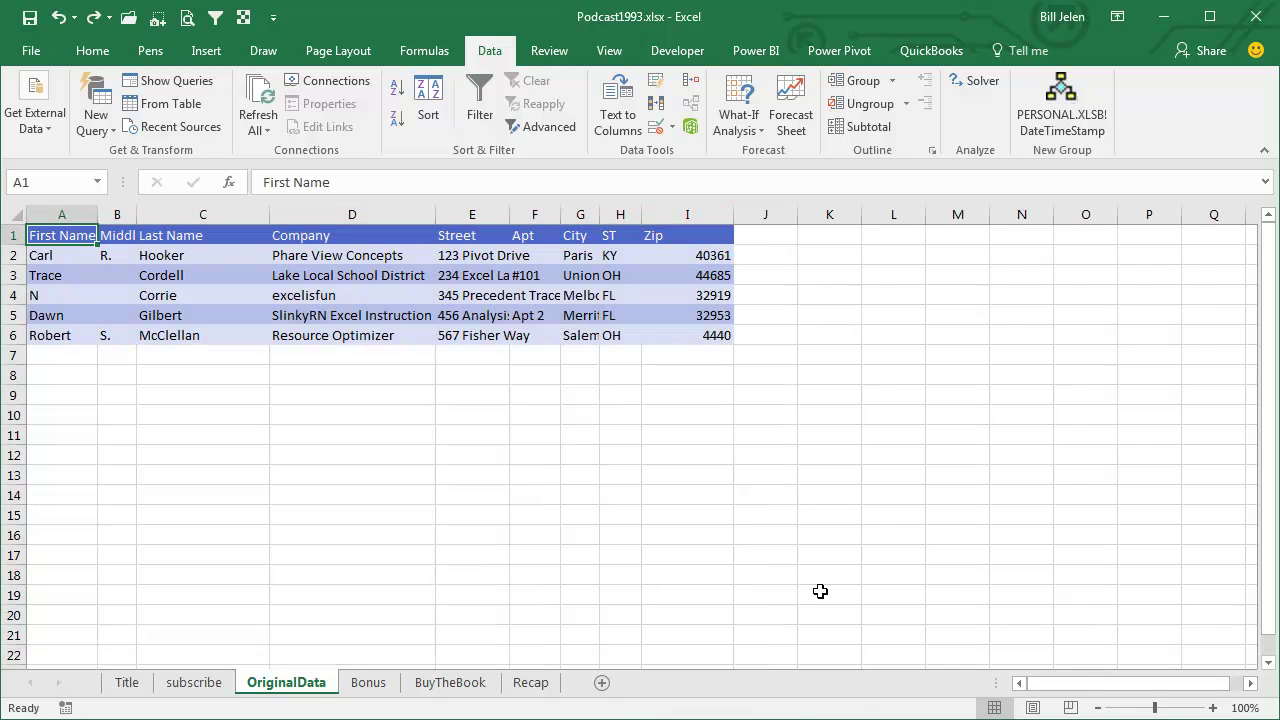
- Select the whole data range from A1 and AutoFit its column widths to the contents
key("ctrl+a")
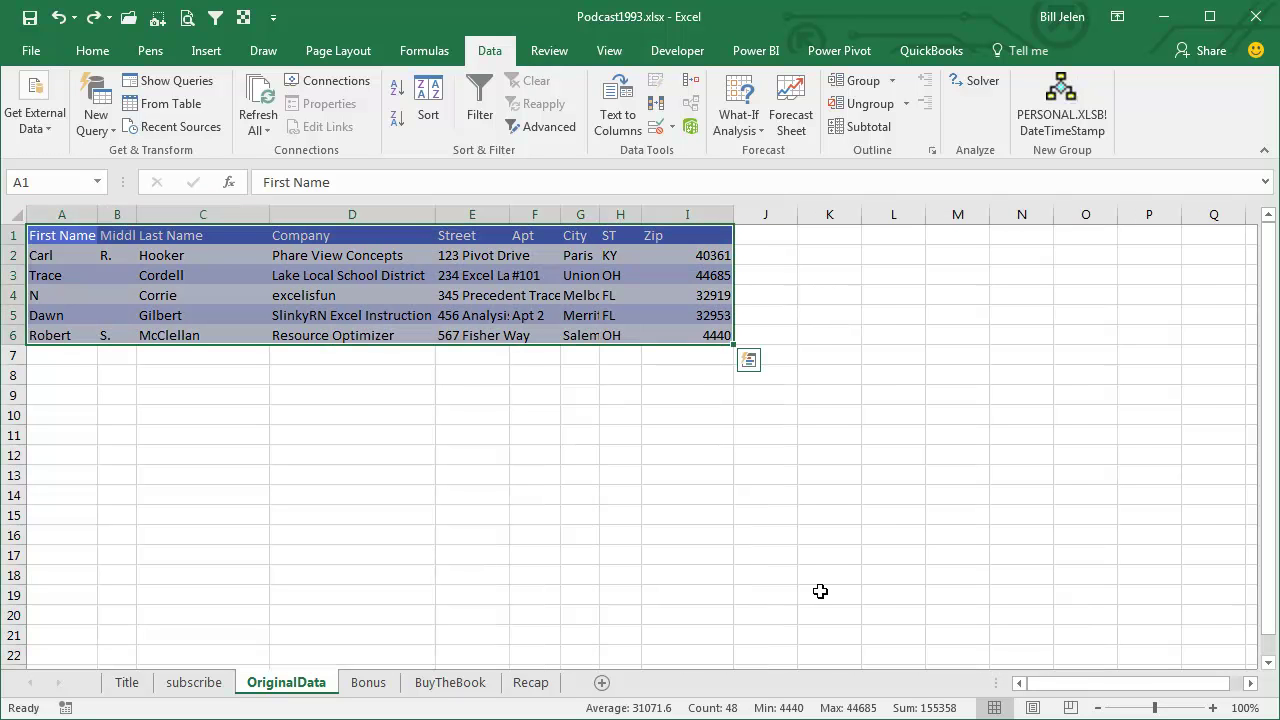
key("alt+o")
key("c")
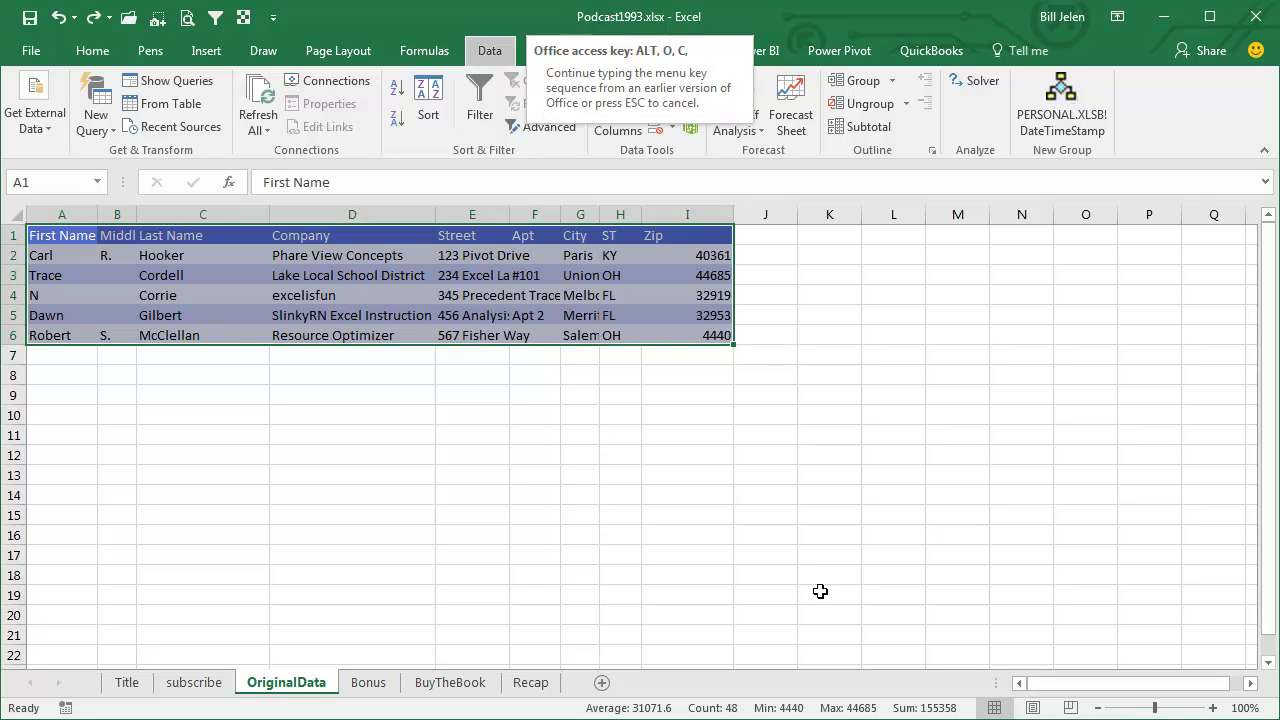
key("a")
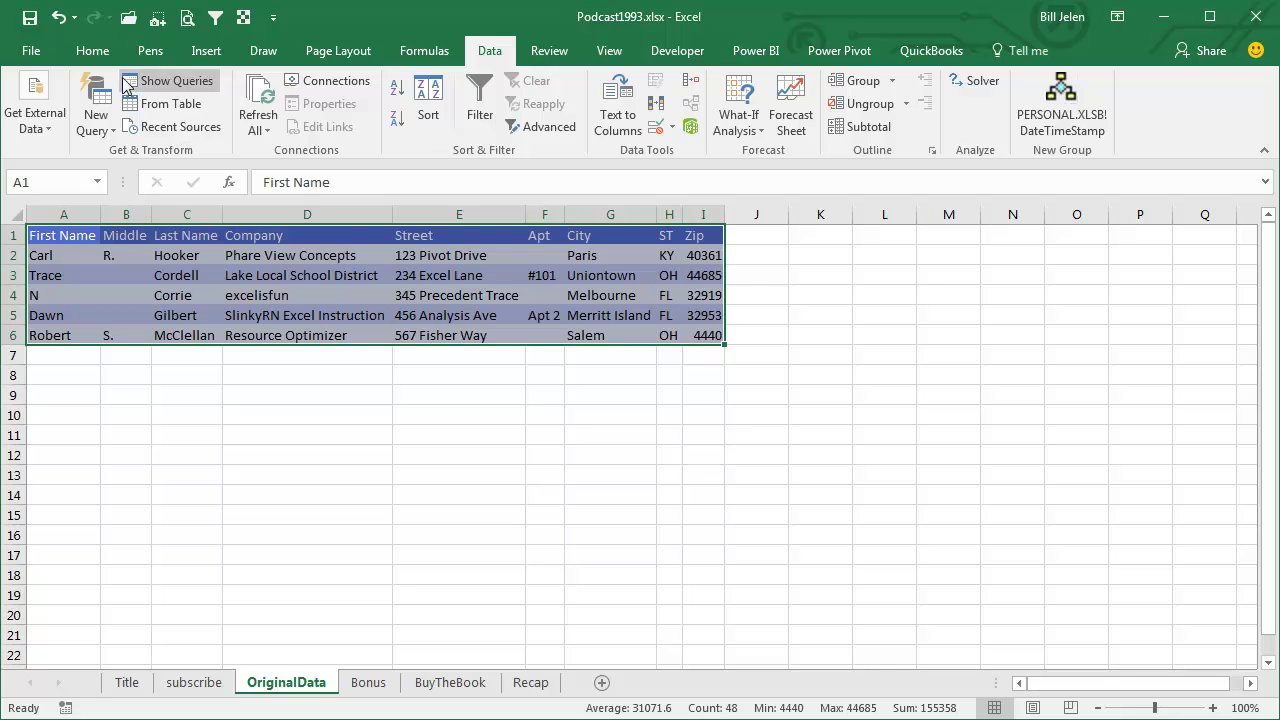
left_click(100, 55)
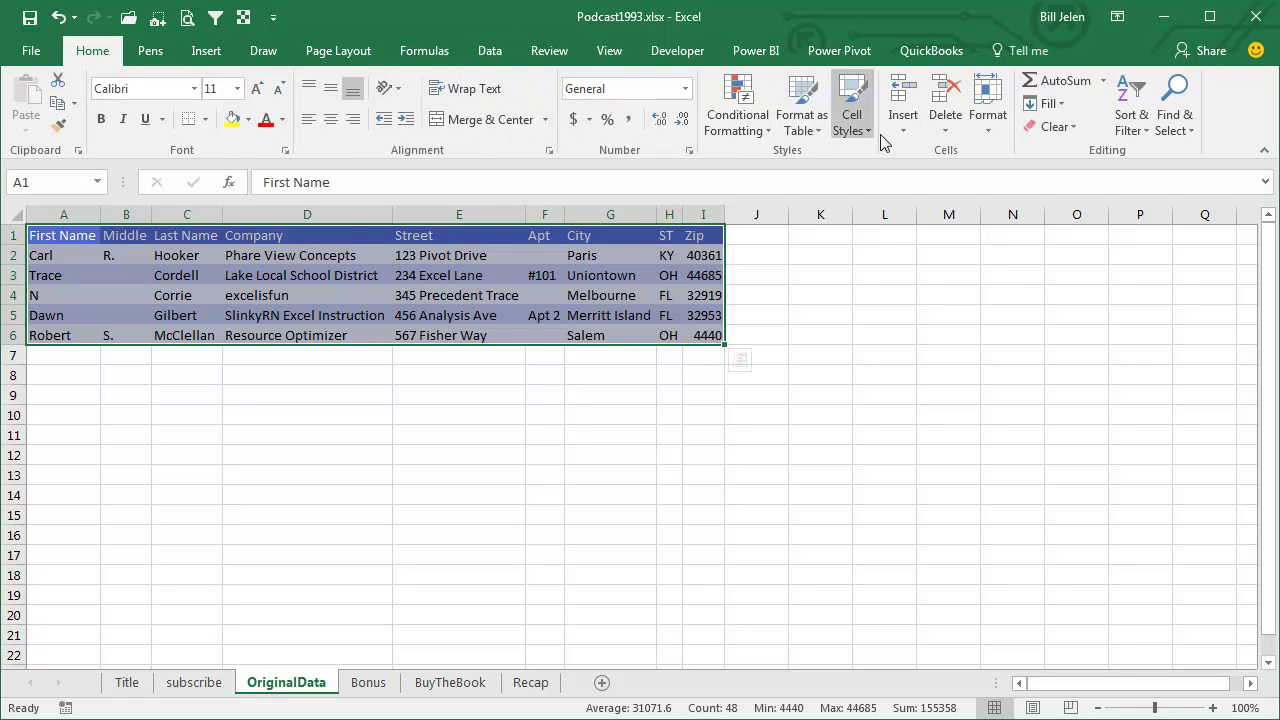
left_click(986, 130)
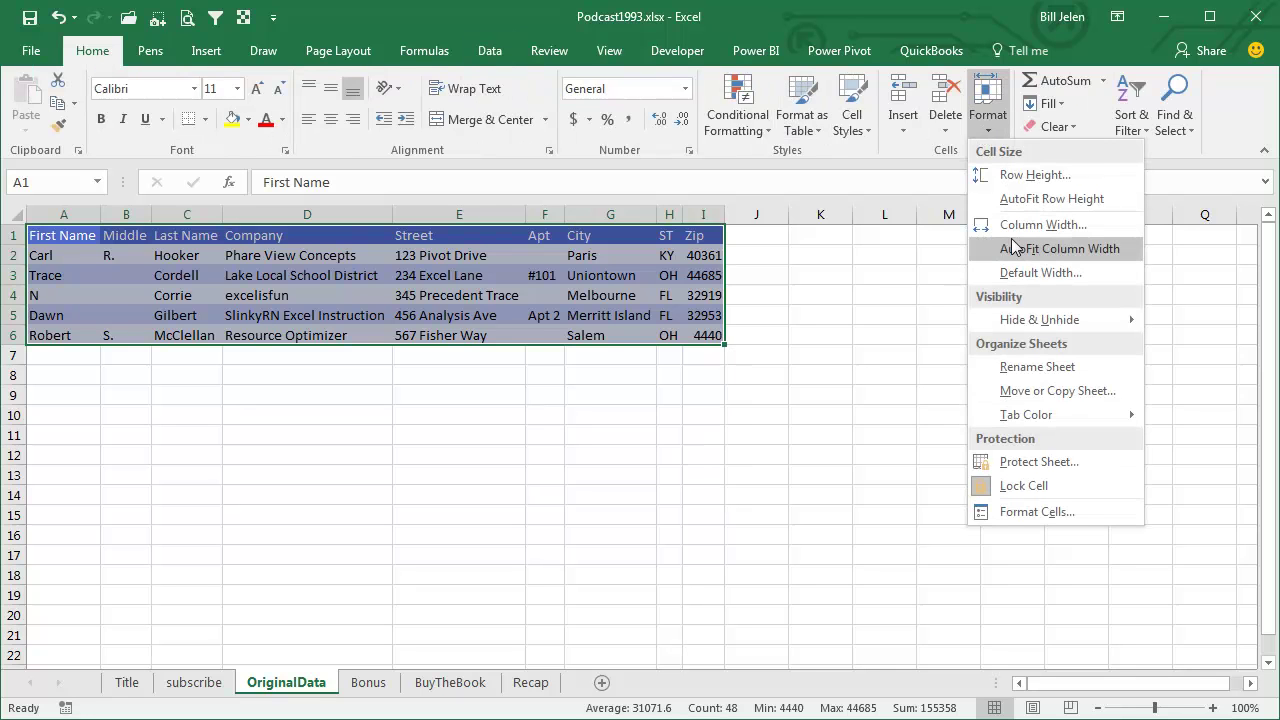
left_click(859, 16)
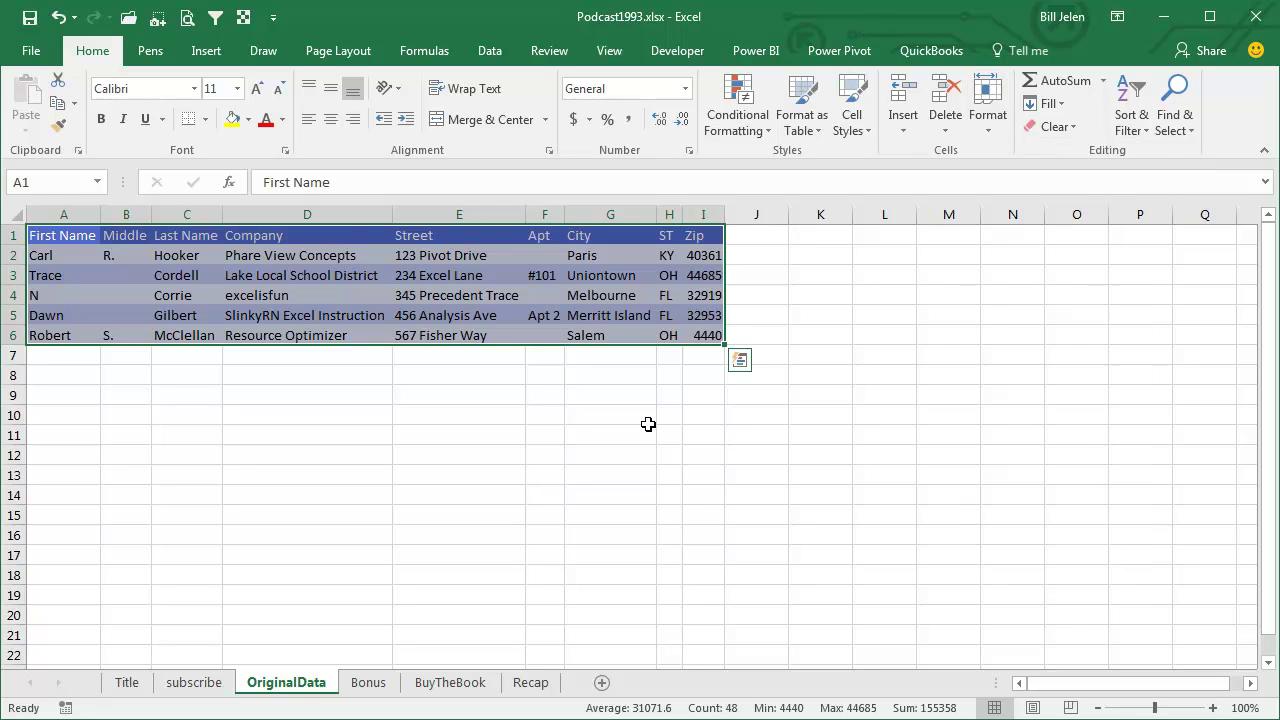
- On the Bonus sheet, select the entire row 2 starting from cell E2
left_click(376, 684)
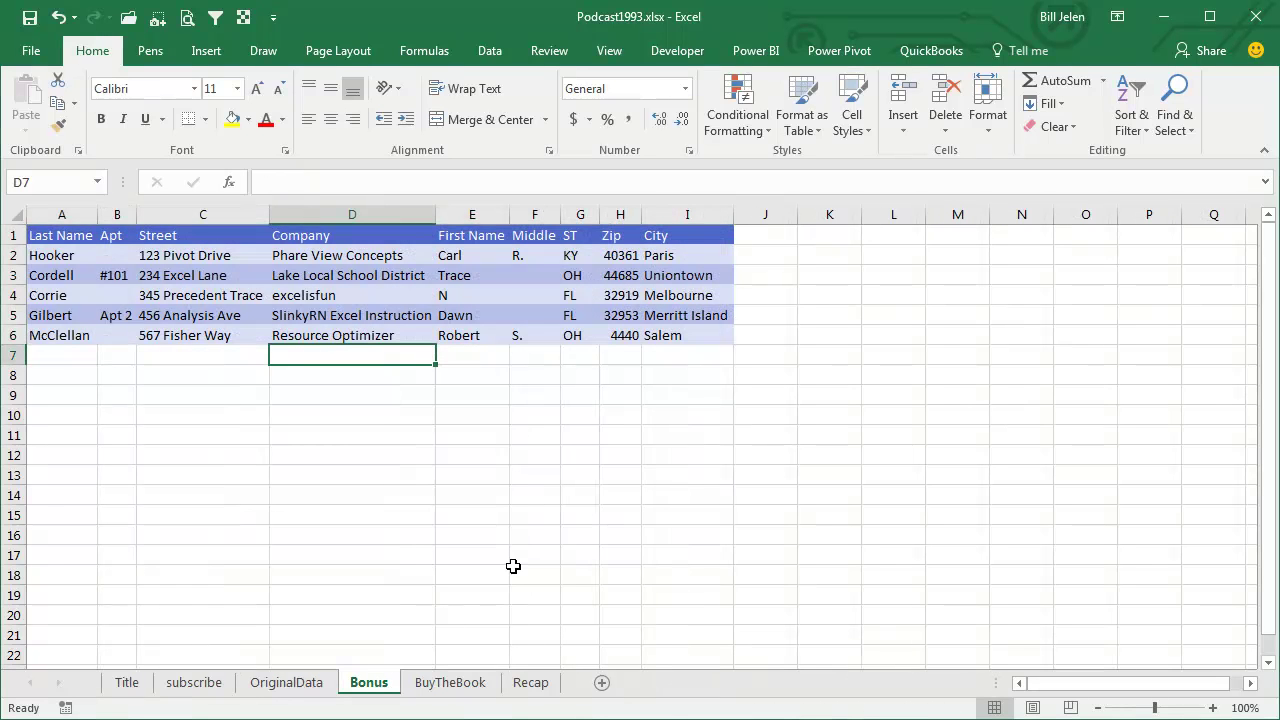
left_click(465, 258)
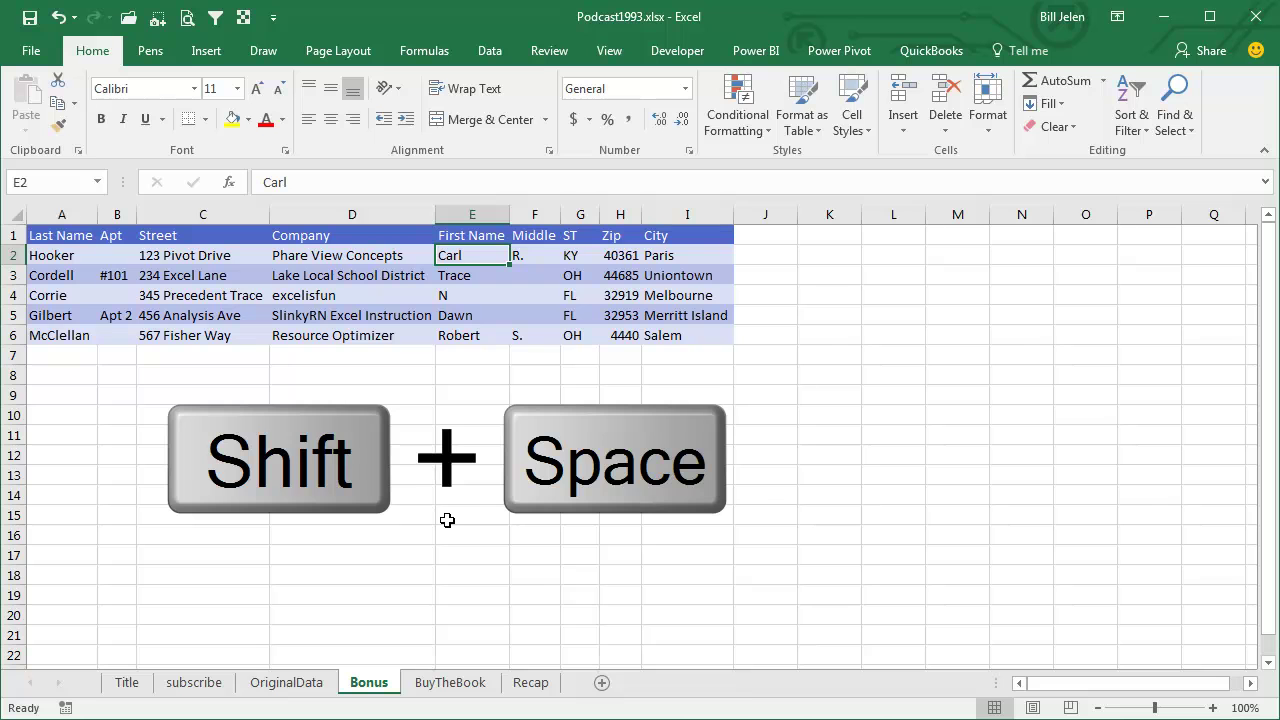
key("shift+space")
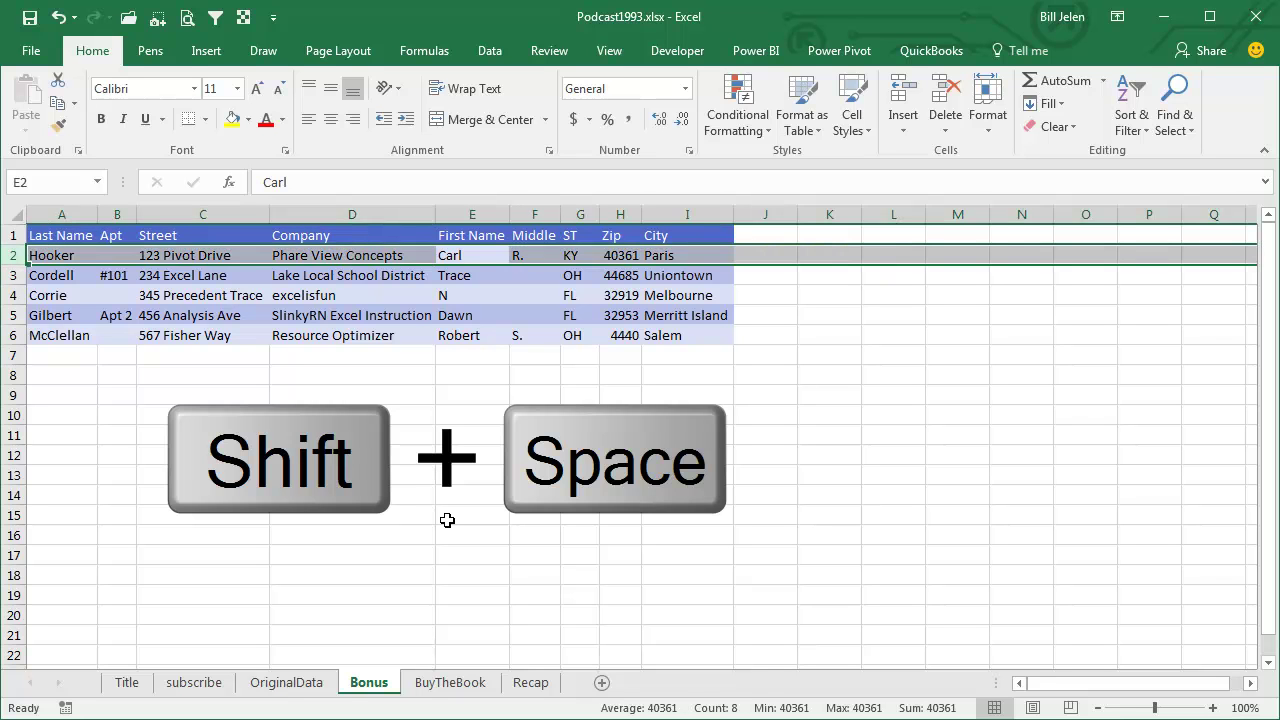
- Select the entire First Name column from cell E4, and move the selection to cell D4 in the Company column
left_click(446, 295)
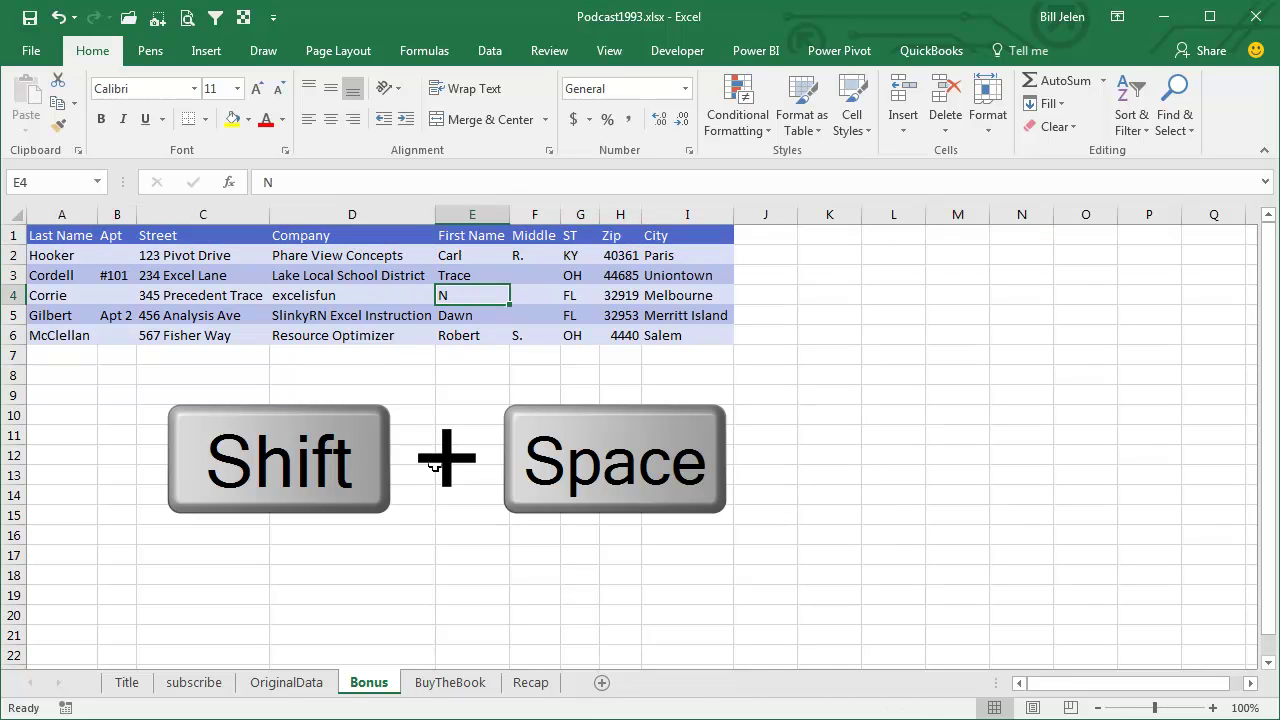
key("ctrl+space")
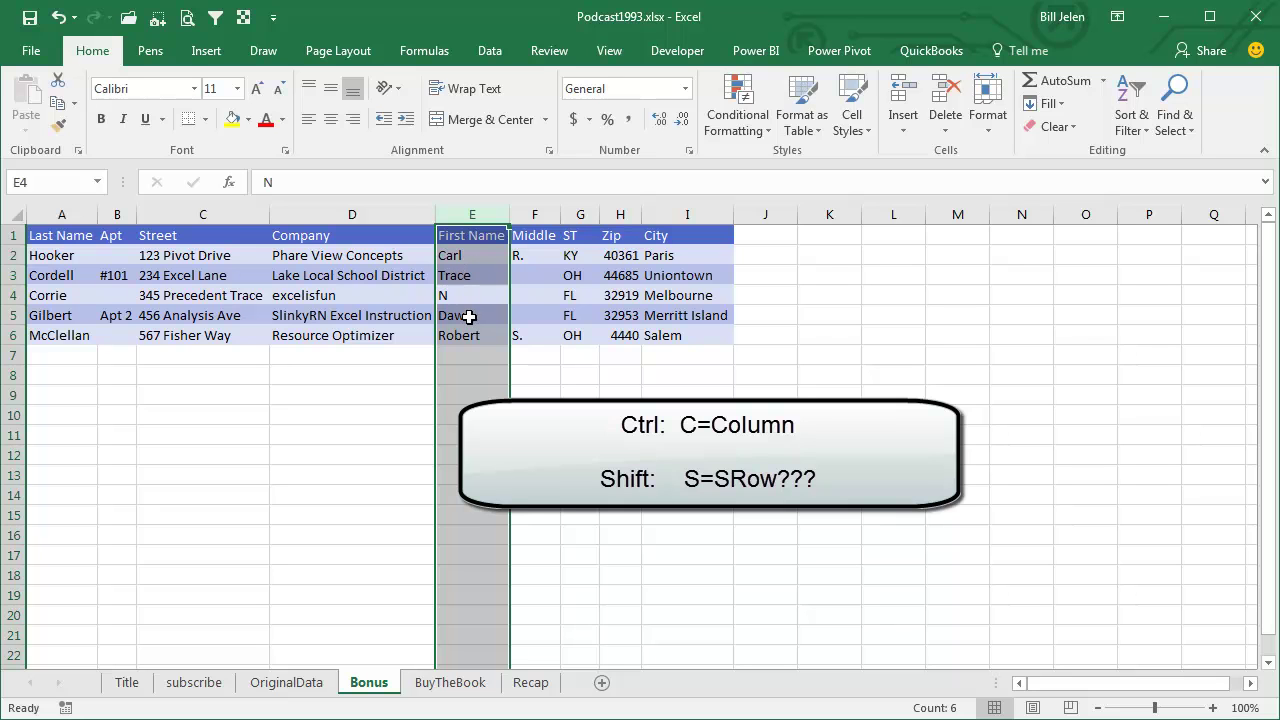
left_click(332, 296)
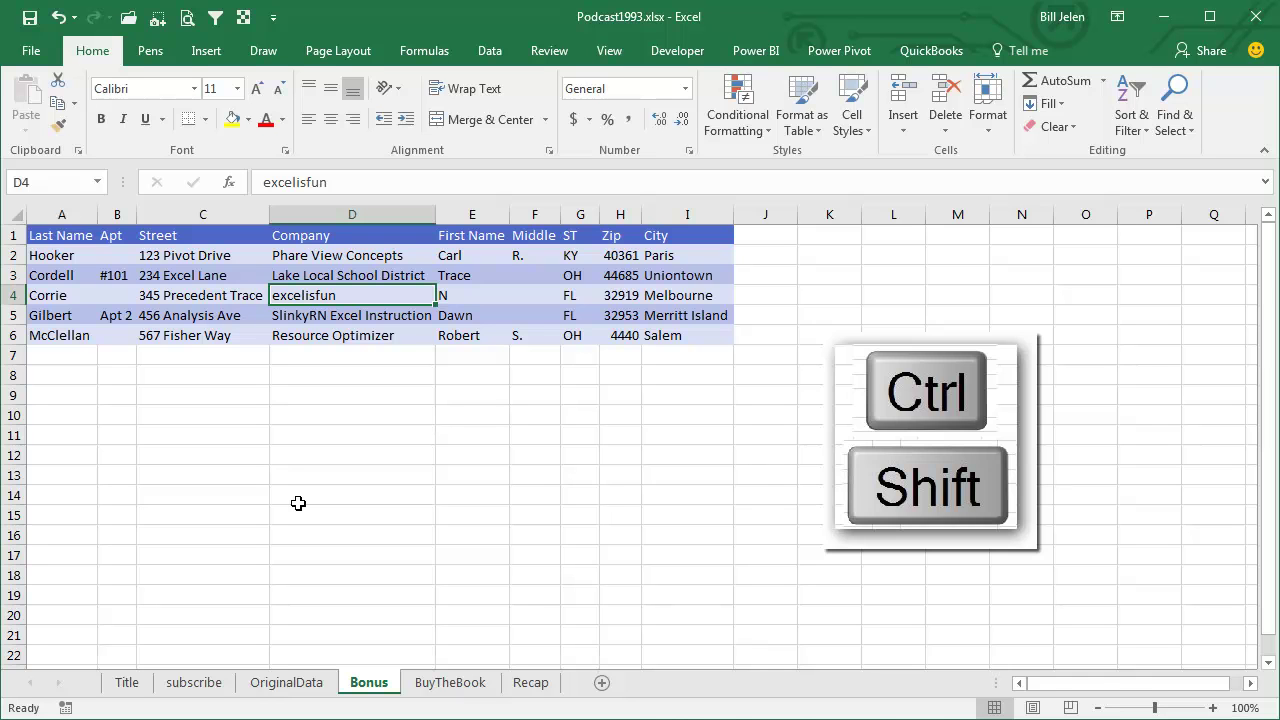
- Select the entire row 4 from cell D4, and the entire Company column from cell D6
key("shift+space")
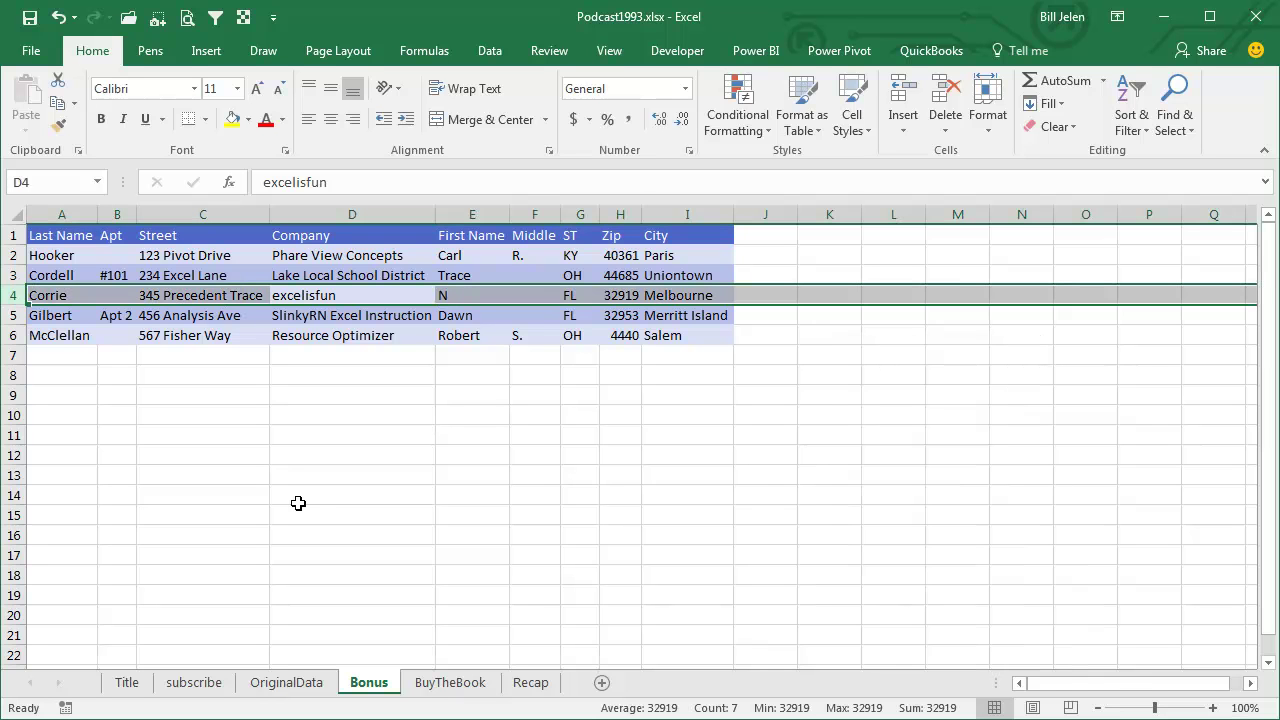
left_click(328, 337)
key("ctrl+space")
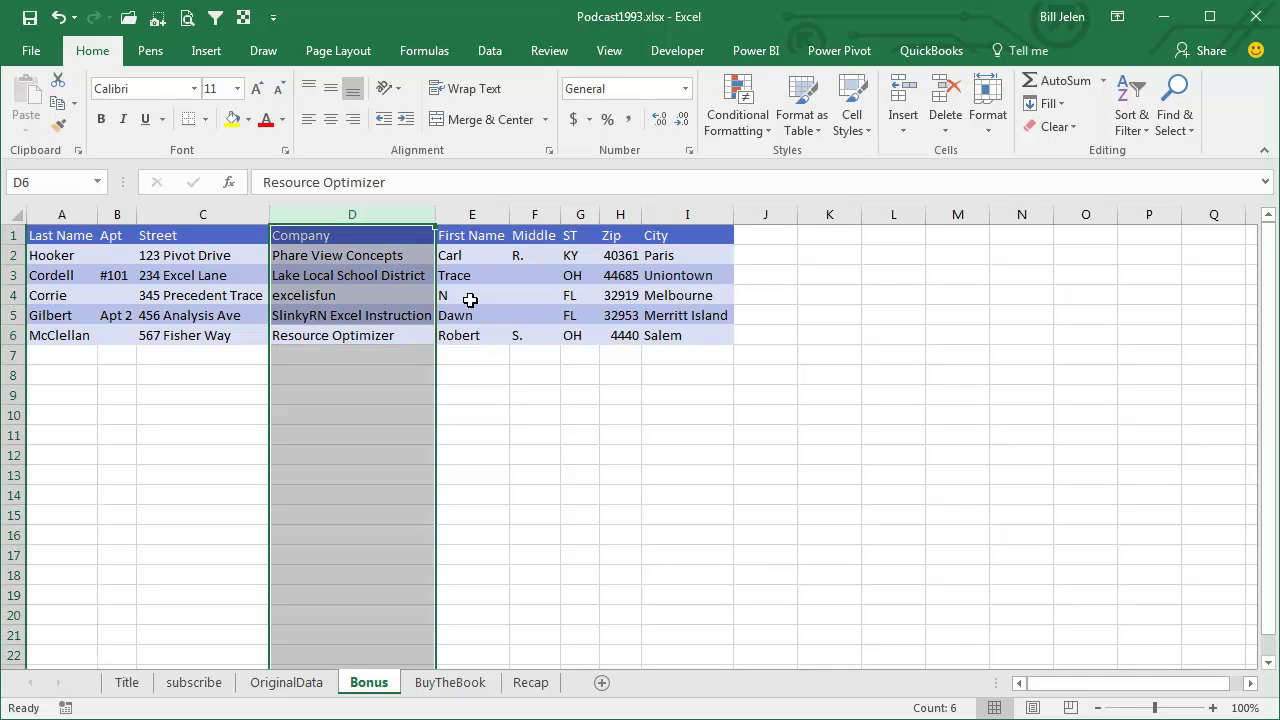
- Move the entire First Name column in front of Last Name, and insert the entire Middle column between First Name and Last Name
left_click(472, 257)
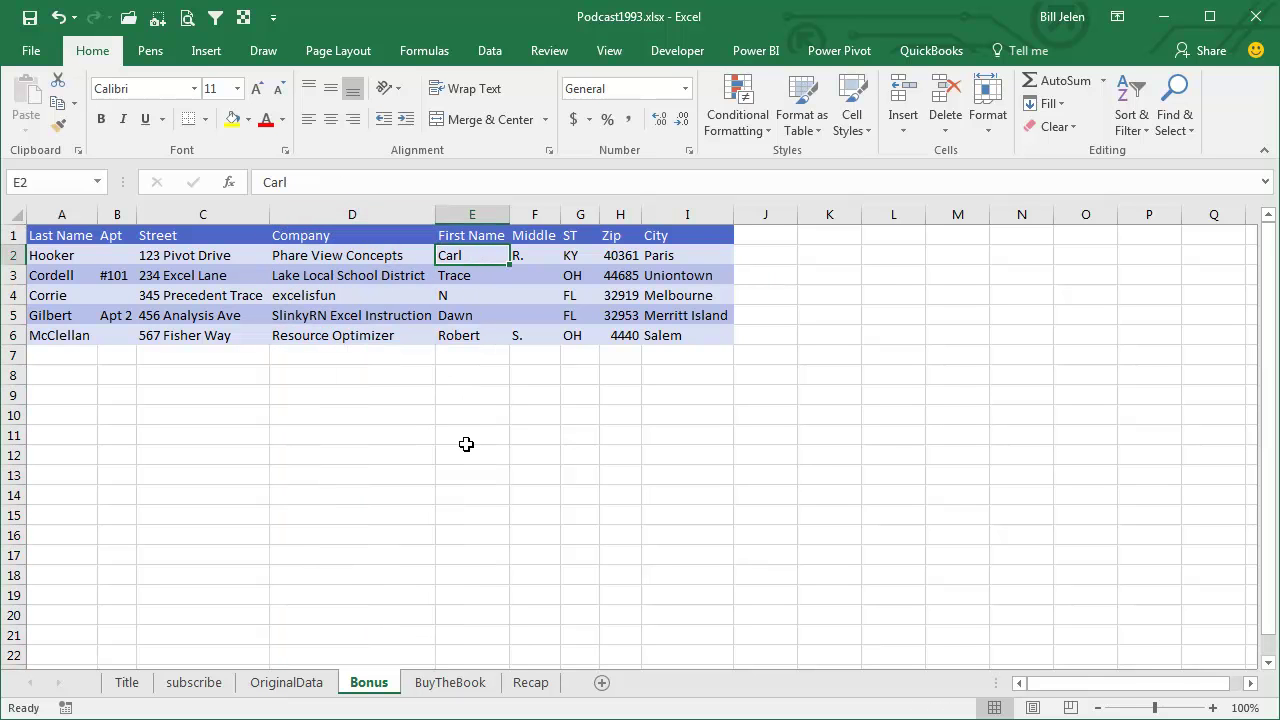
key("ctrl+space")
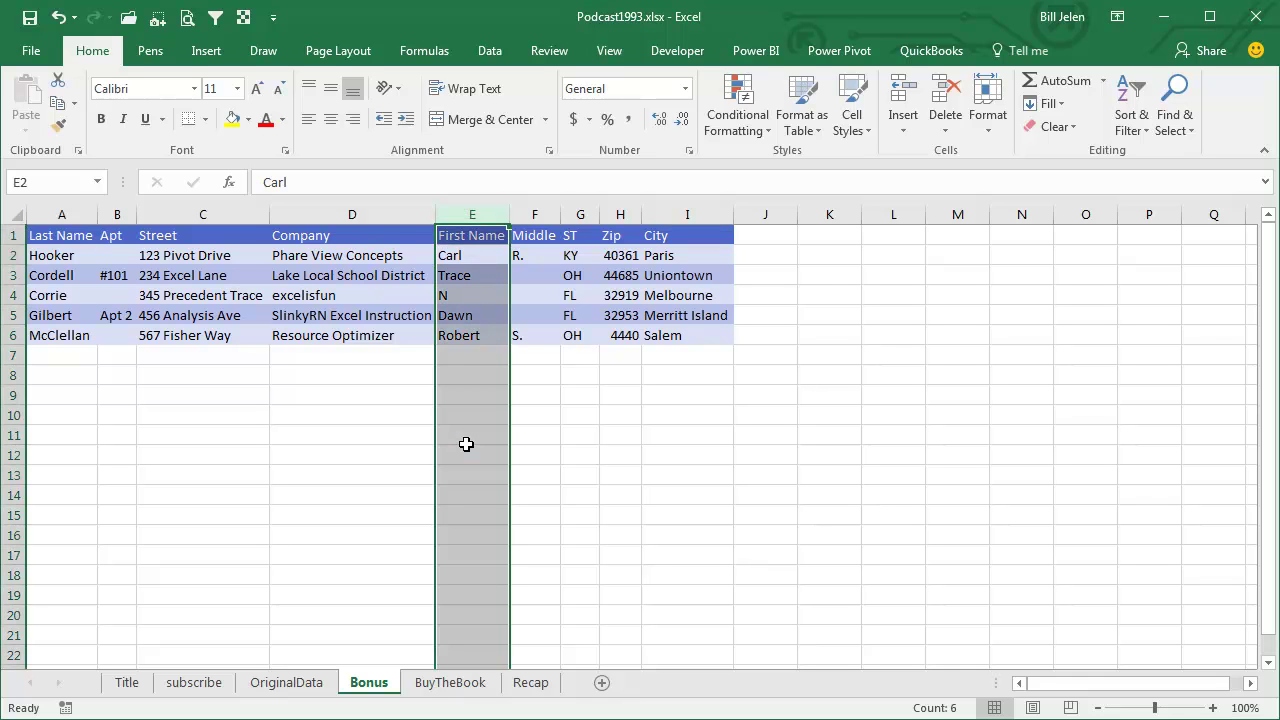
left_click_drag(436, 305, 58, 310)
left_click(533, 272)
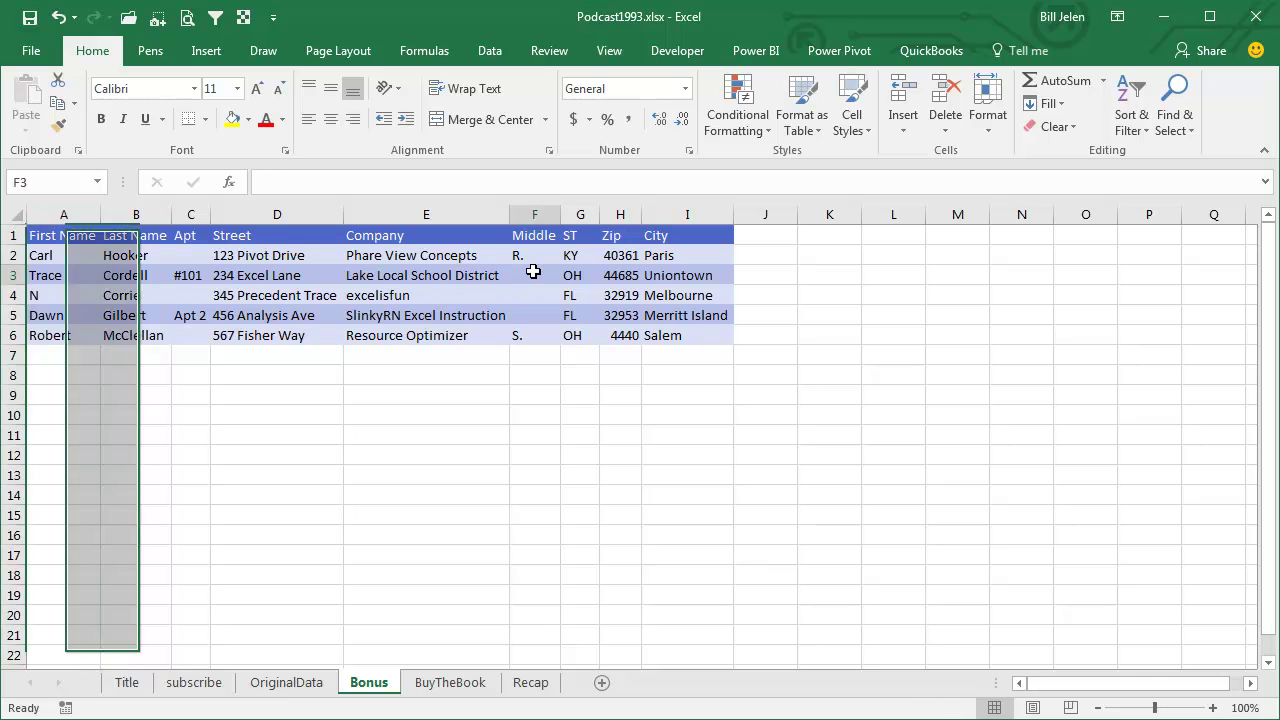
key("ctrl+space")
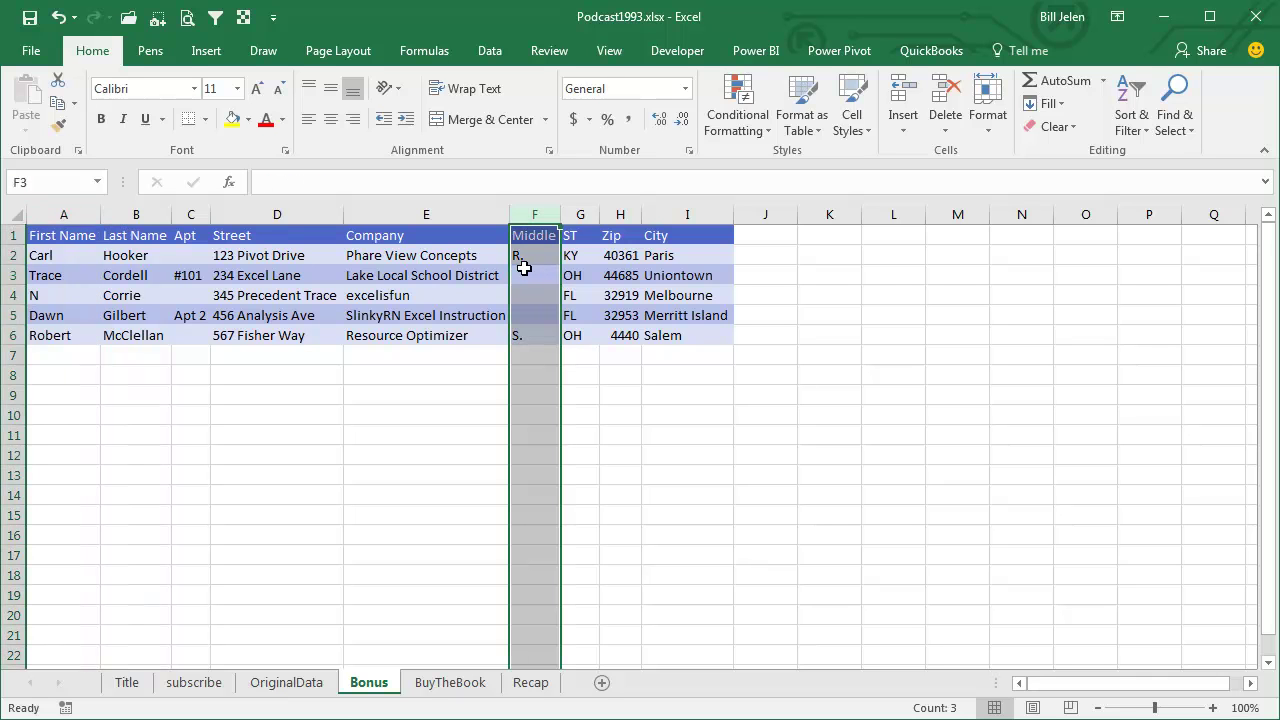
left_click_drag(511, 262, 126, 270)
- Move the entire Company column directly after Last Name, and the entire Street column between Company and Apt
left_click(438, 259)
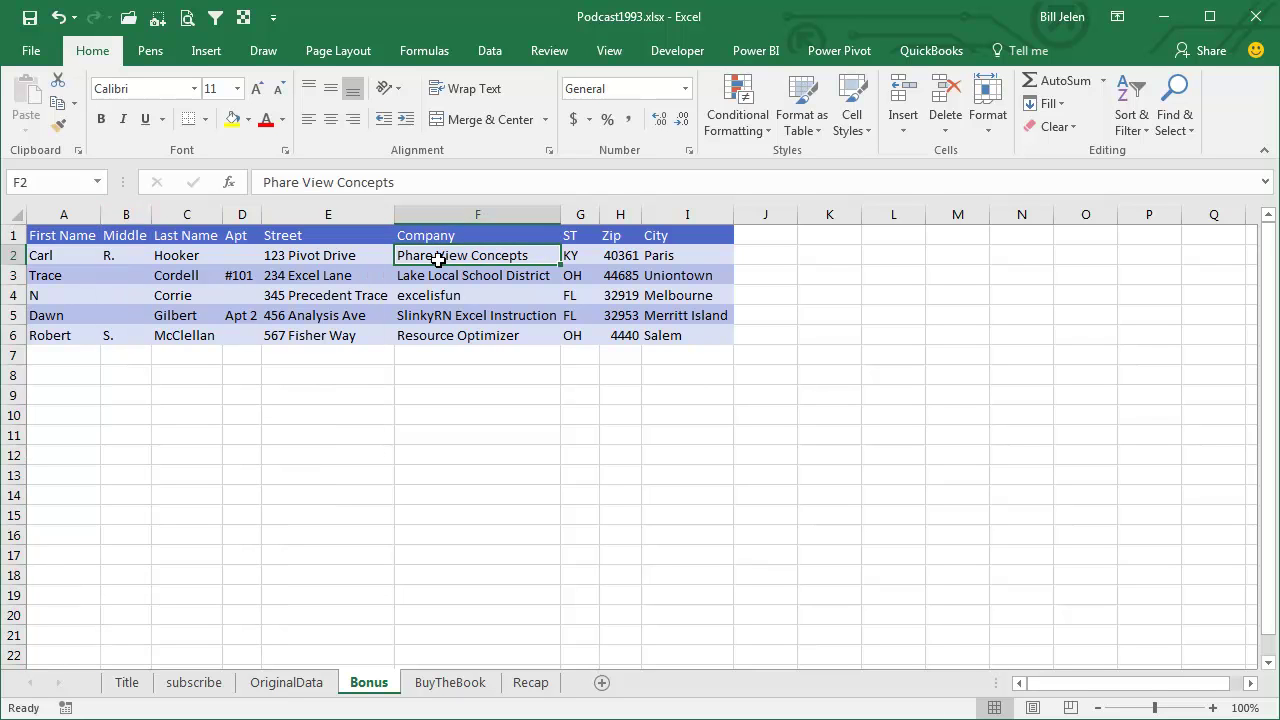
key("ctrl+space")
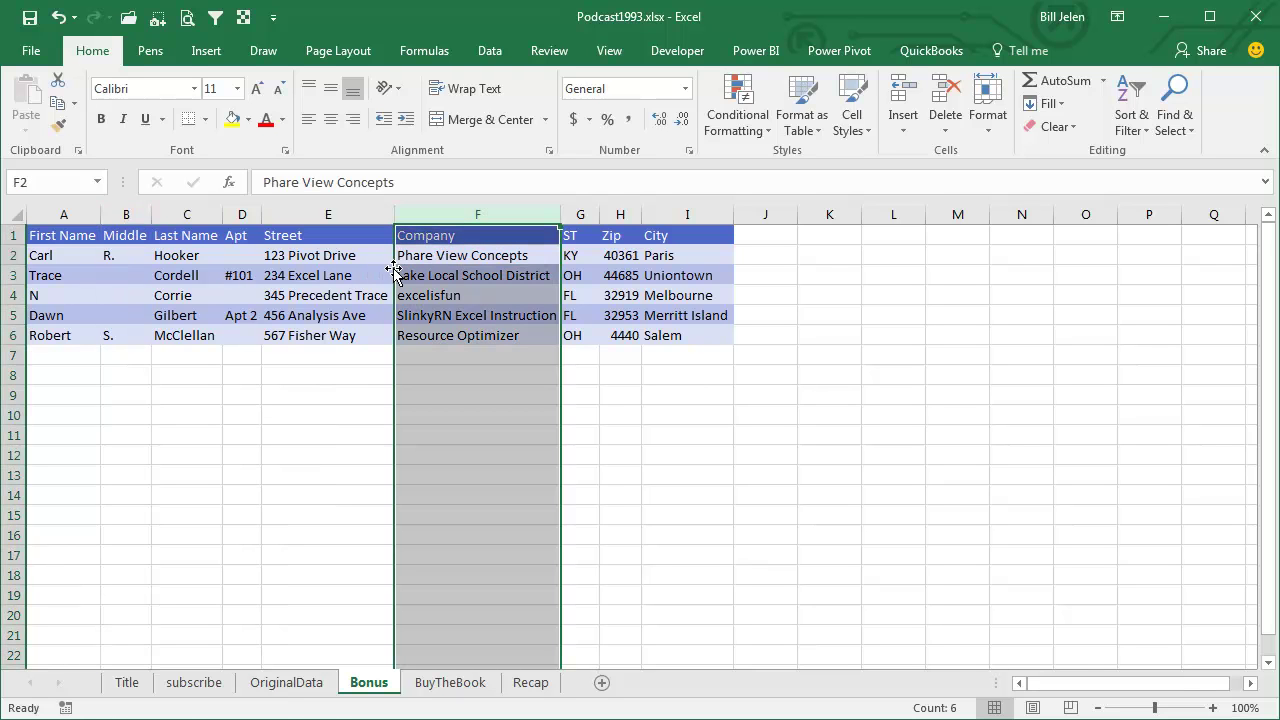
left_click_drag(391, 277, 238, 278)
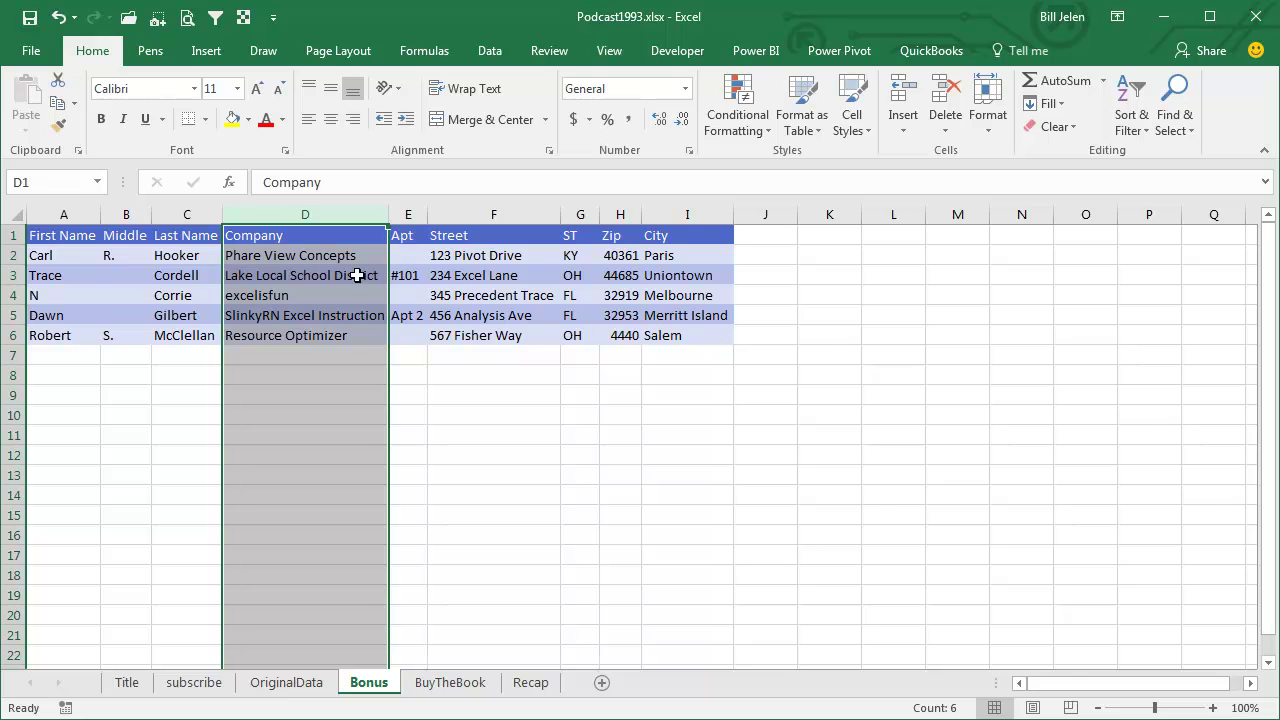
left_click(468, 277)
key("ctrl+space")
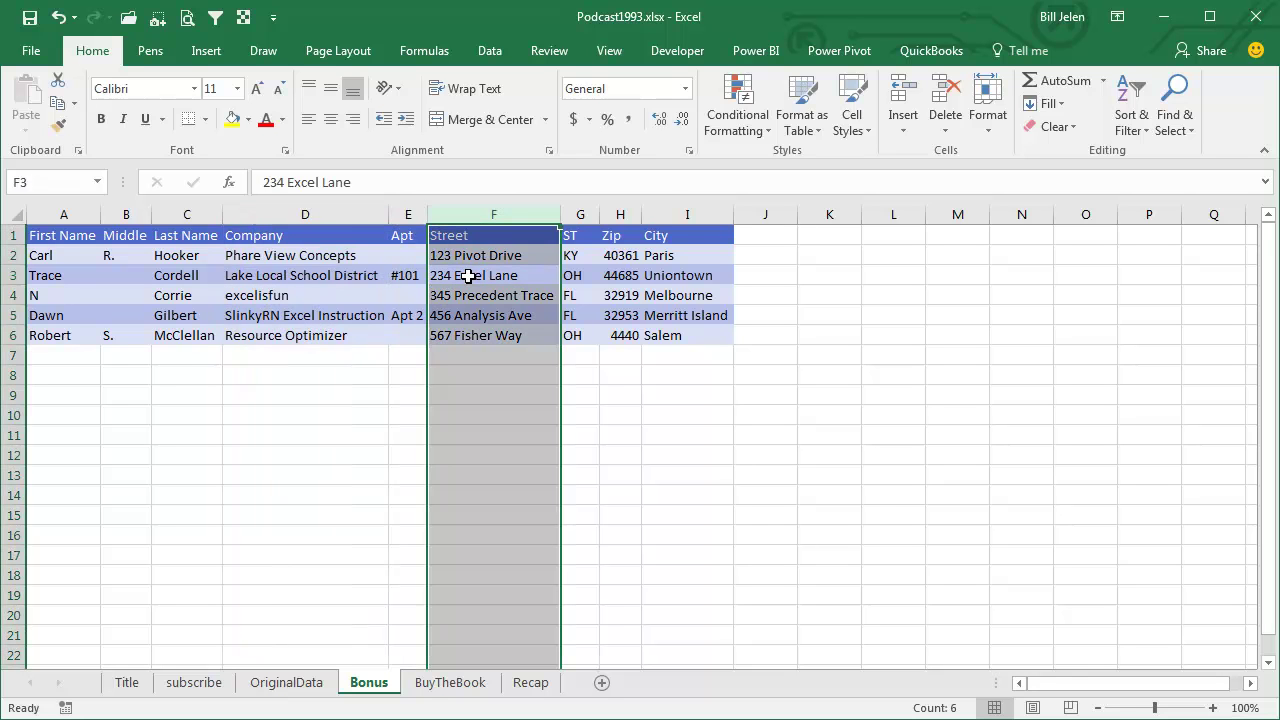
left_click_drag(415, 280, 385, 274)
- Move the entire City column directly after Street, and insert the entire Apt column between Street and City
left_click(662, 276)
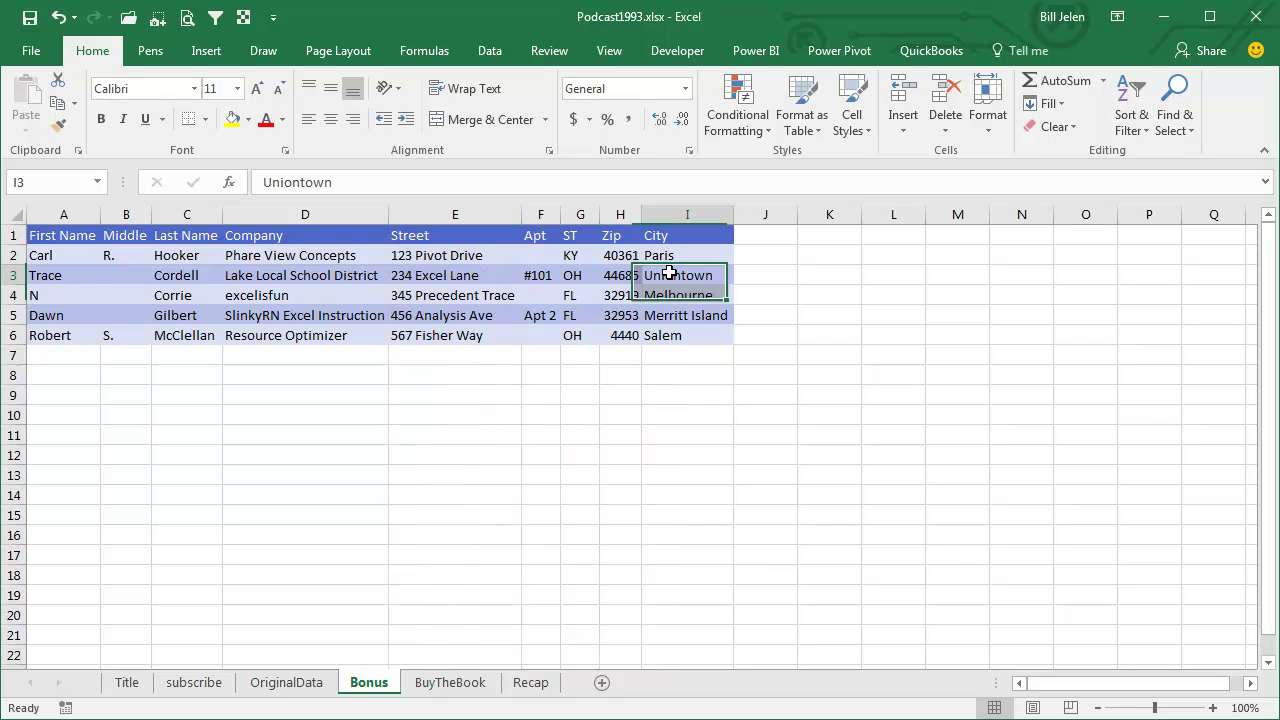
key("ctrl+space")
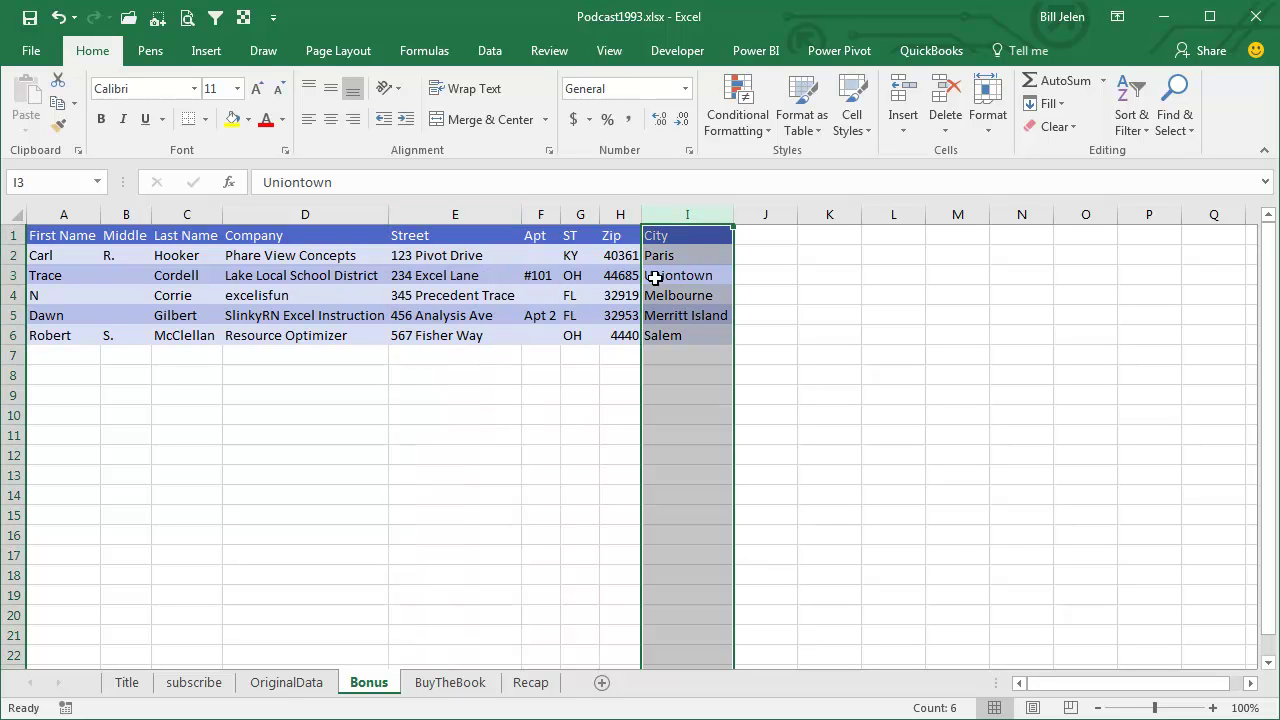
left_click_drag(643, 285, 535, 286)
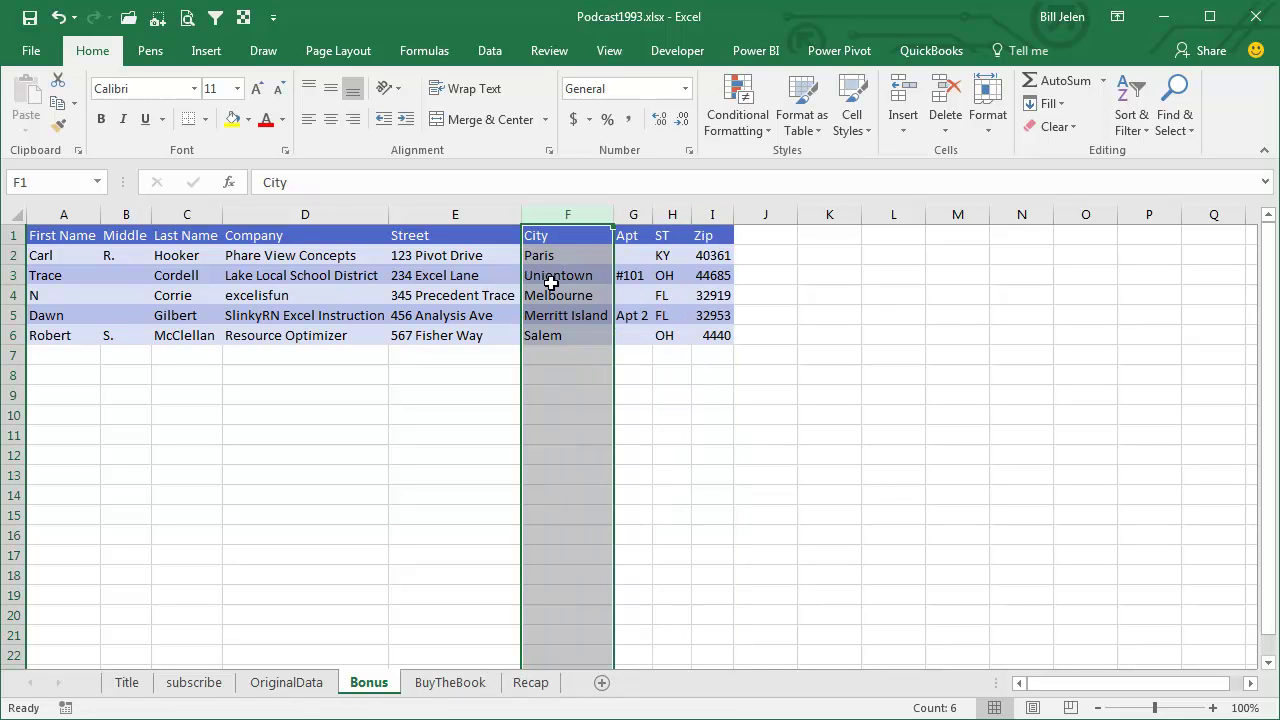
left_click(643, 275)
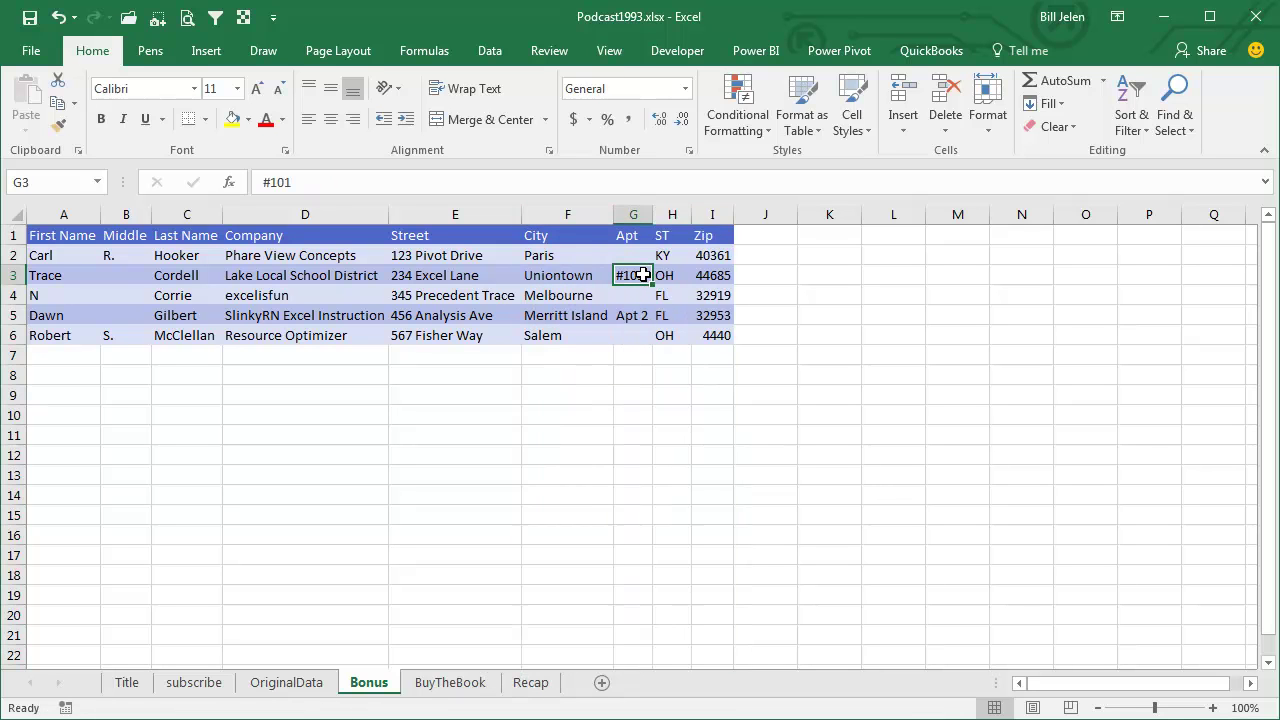
key("ctrl+space")
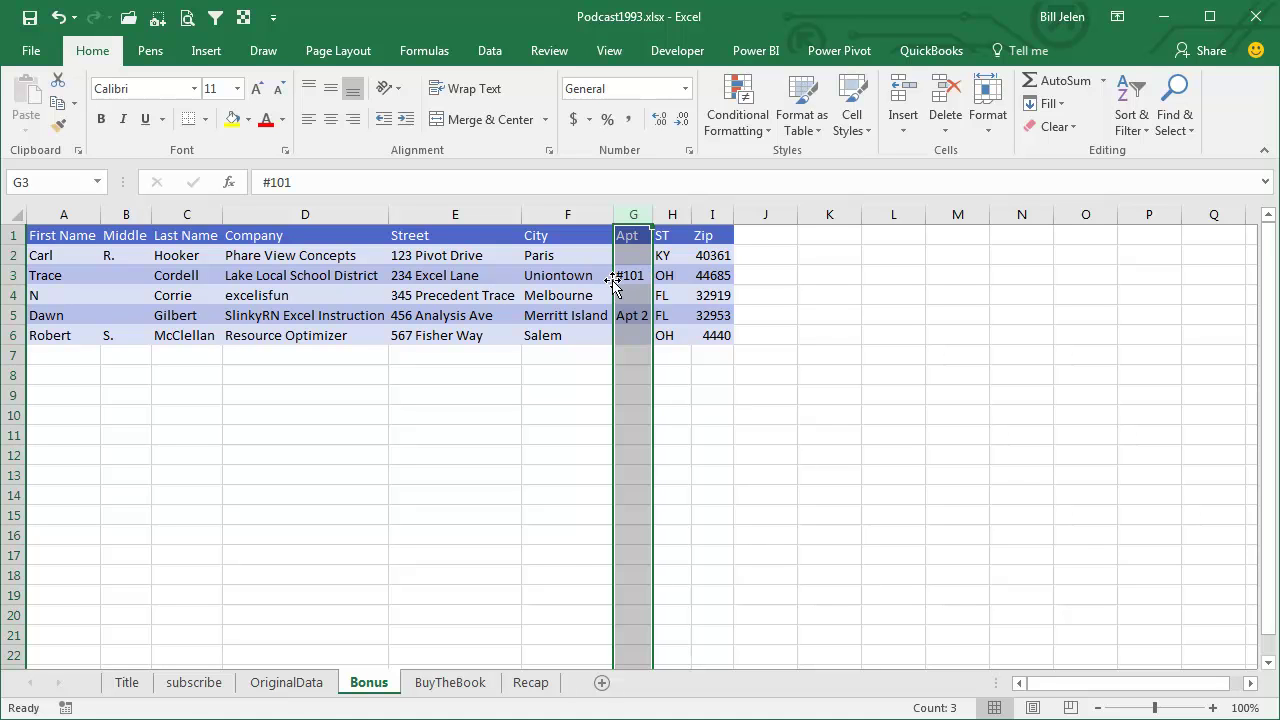
left_click_drag(615, 280, 535, 282)
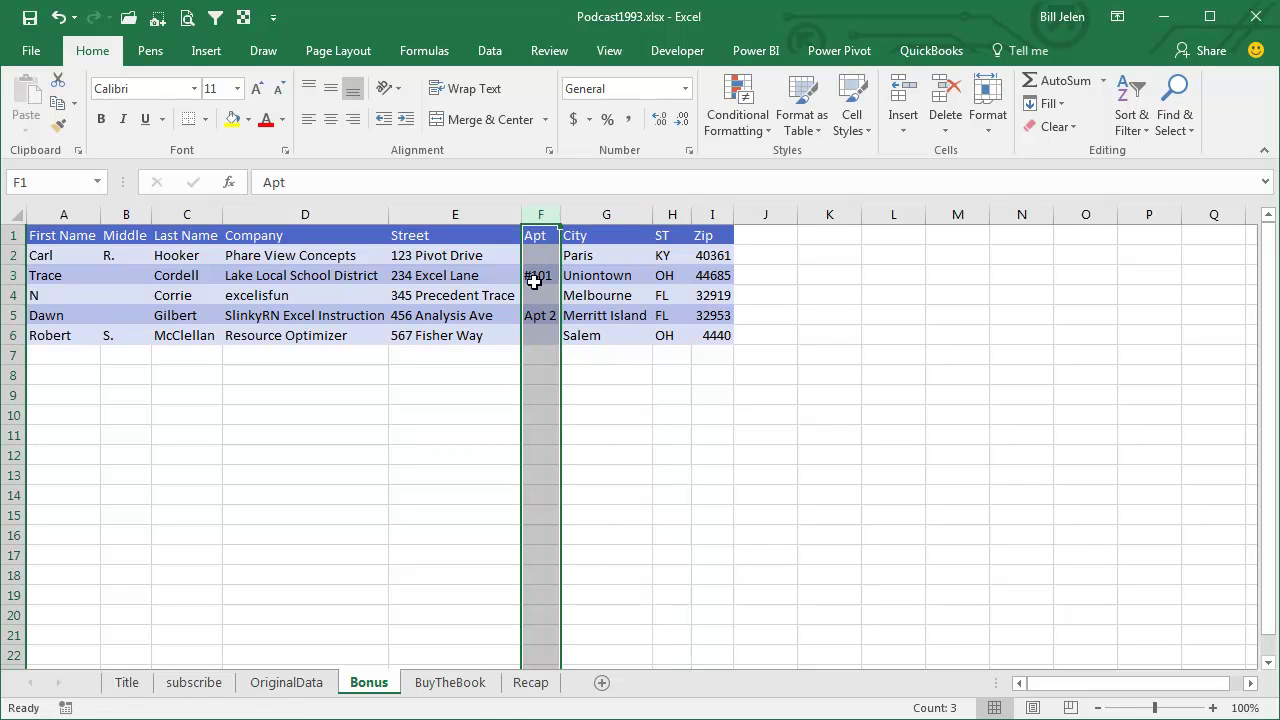
- Select the entire row 4 from the Street column and move it down between rows 5 and 6
left_click(458, 296)
key("shift+space")
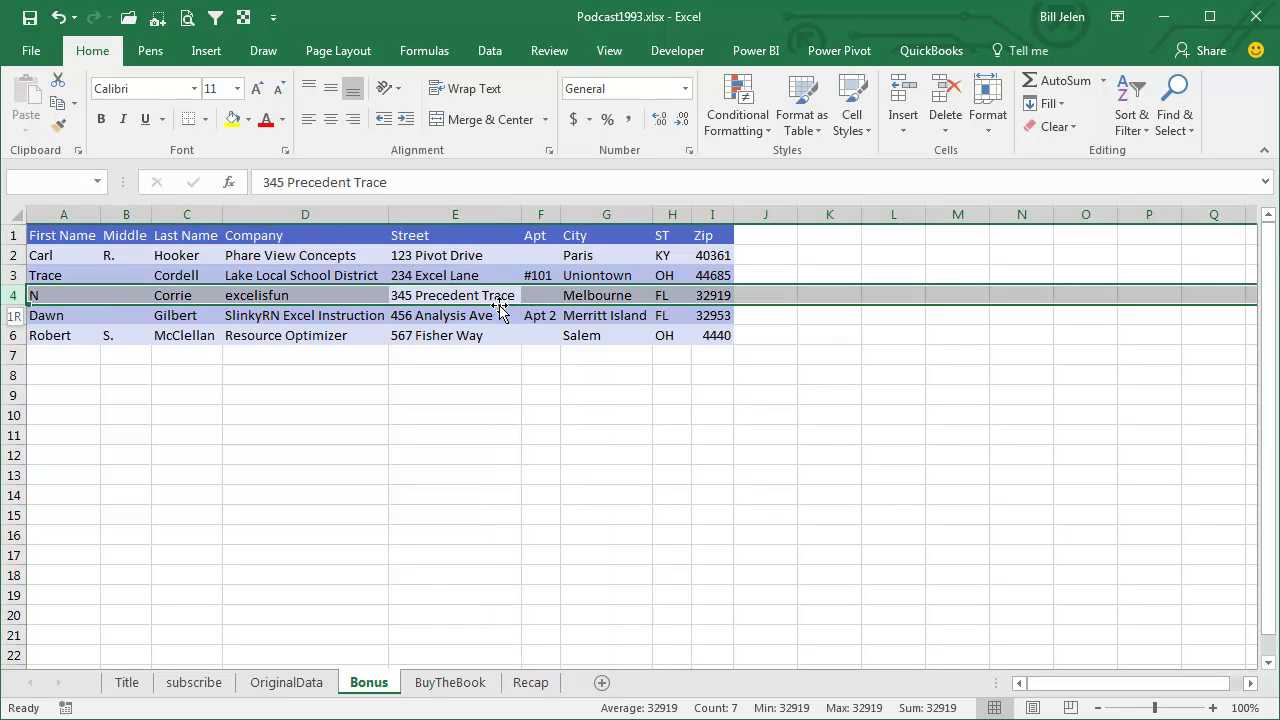
left_click_drag(500, 310, 503, 332)
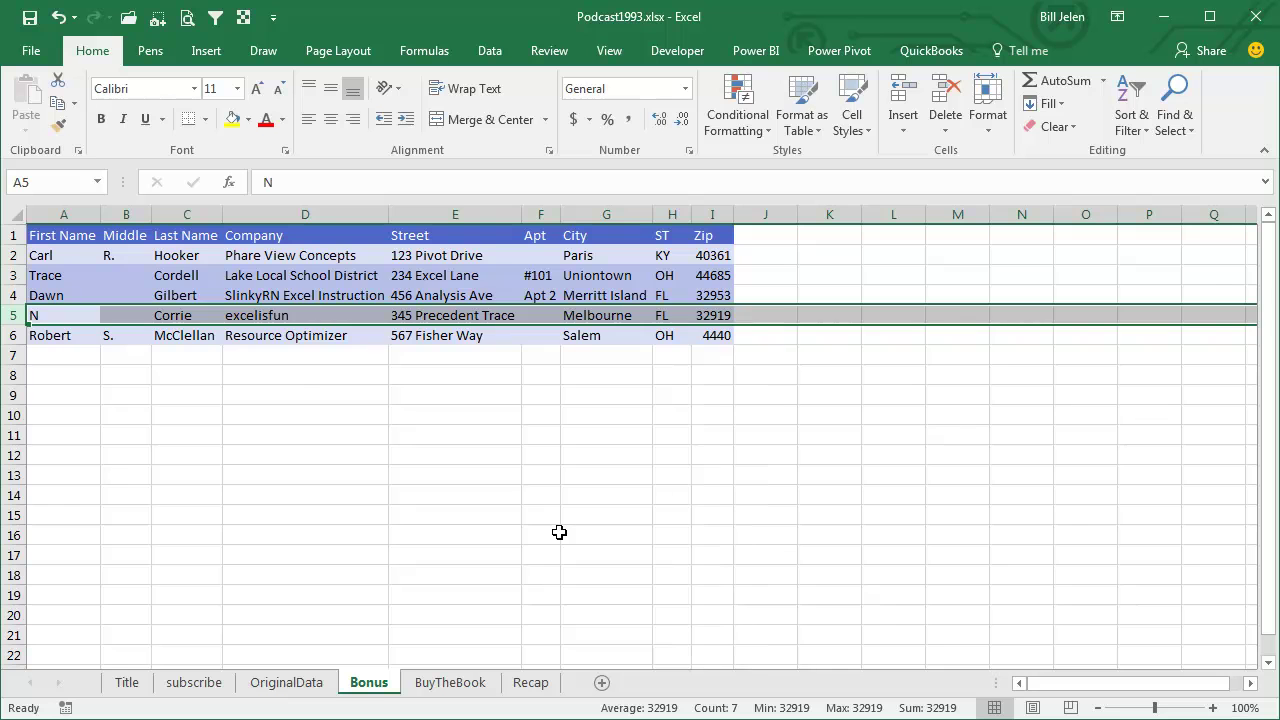
- View the BuyTheBook sheet and the episode summary on the Recap sheet
left_click(462, 683)
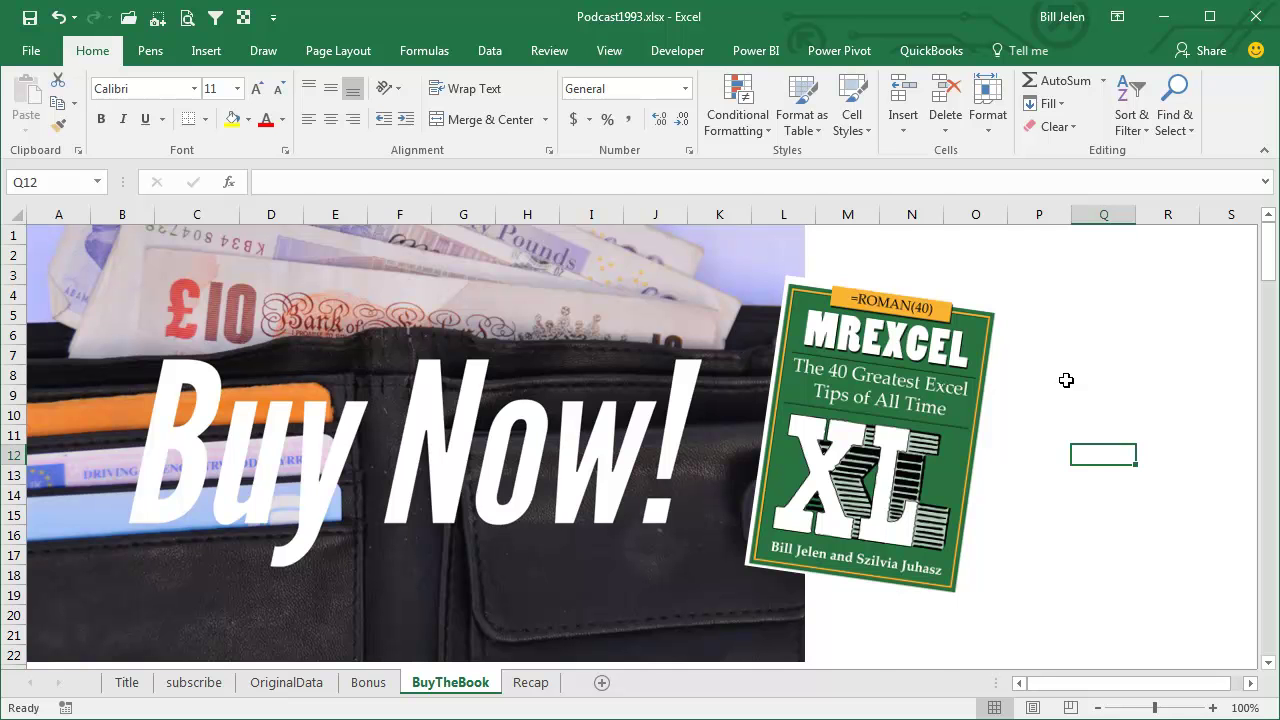
key("ctrl+Page_Down")
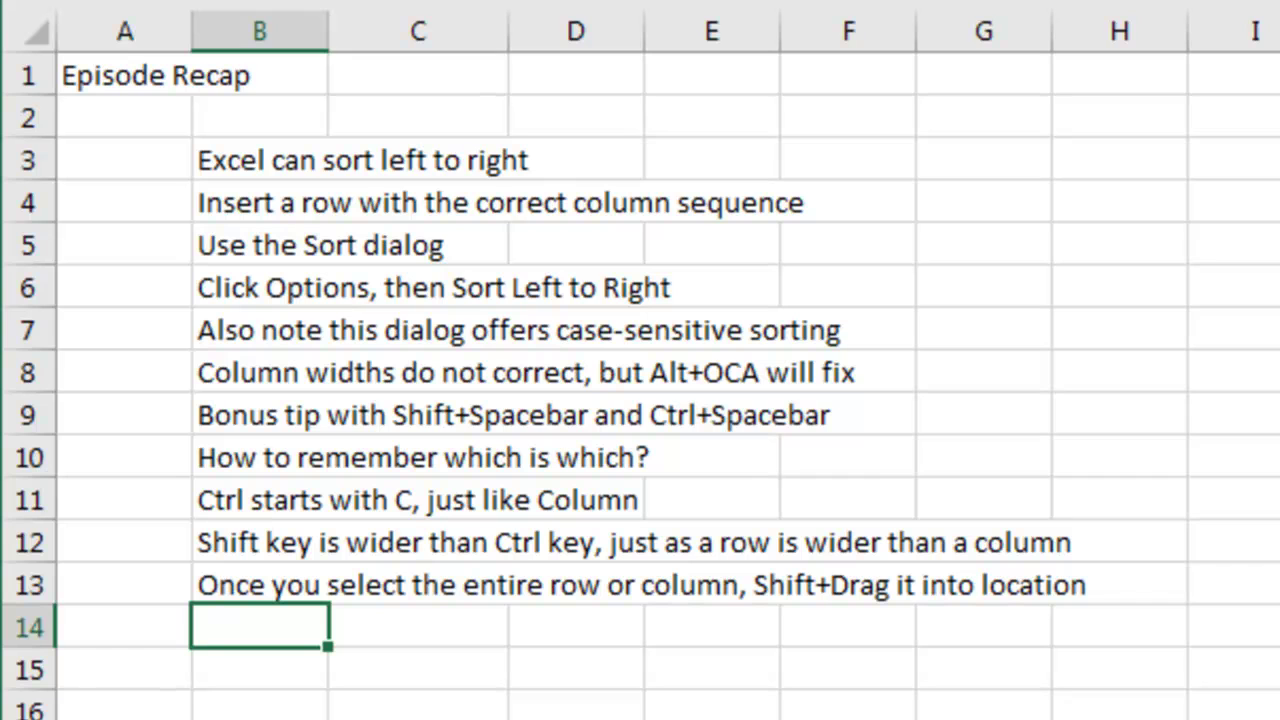